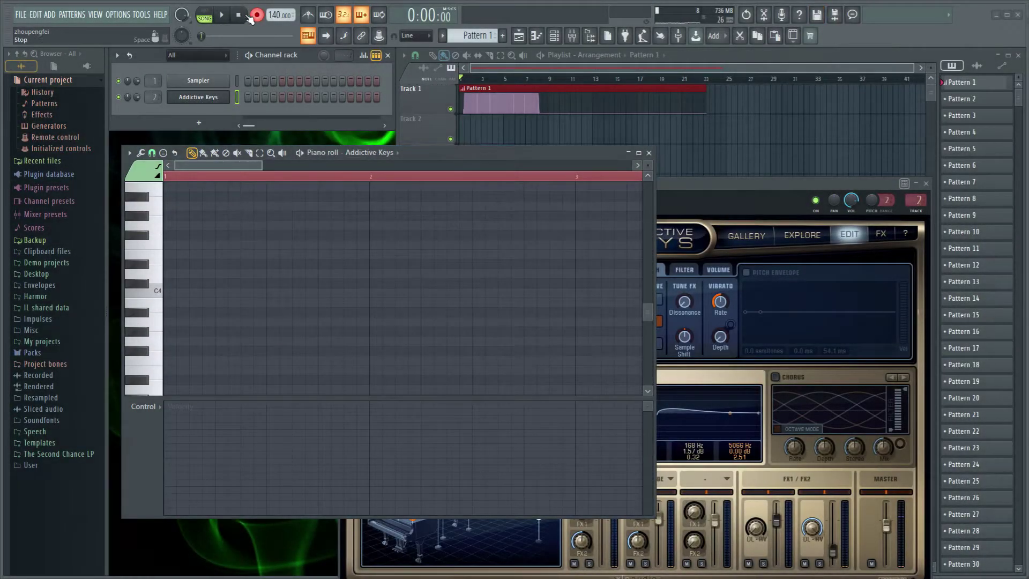
- Arm recording and start playback with a count-in
{"action": "left_click", "coordinate": [259, 16]}
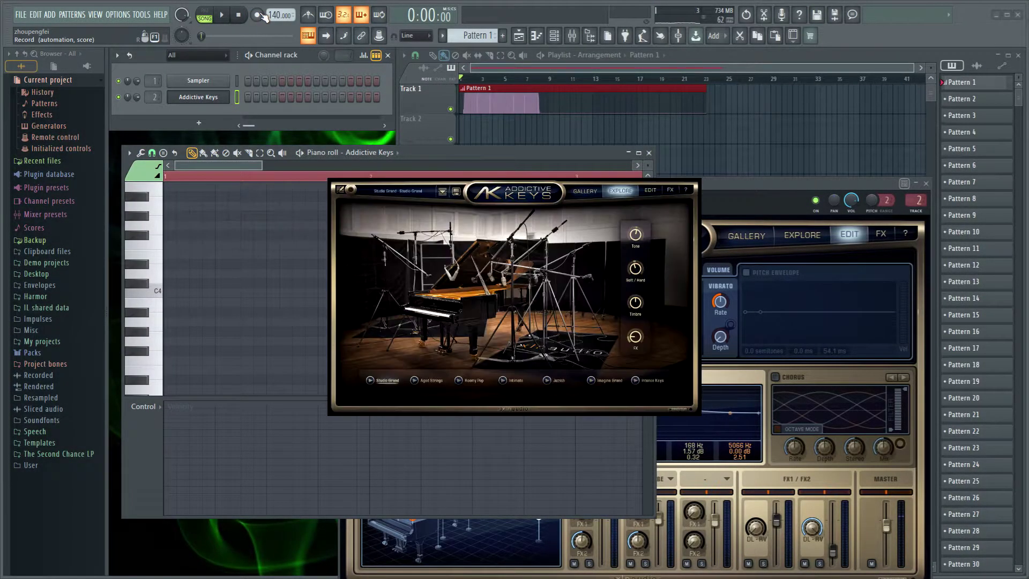
{"action": "key", "text": "space"}
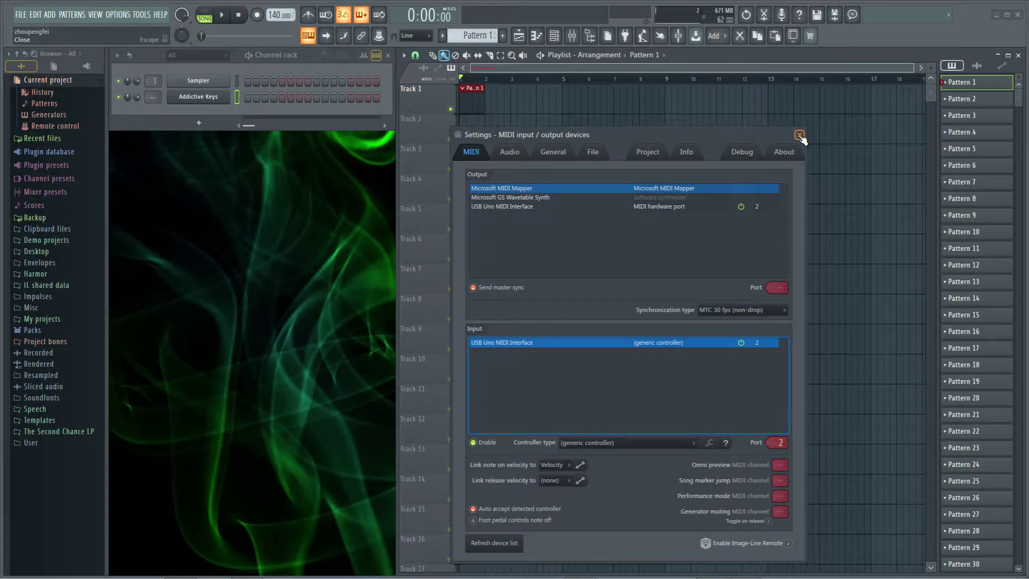
- Close the MIDI settings, then open the Addictive Keys window and move it up and right
{"action": "left_click", "coordinate": [799, 135]}
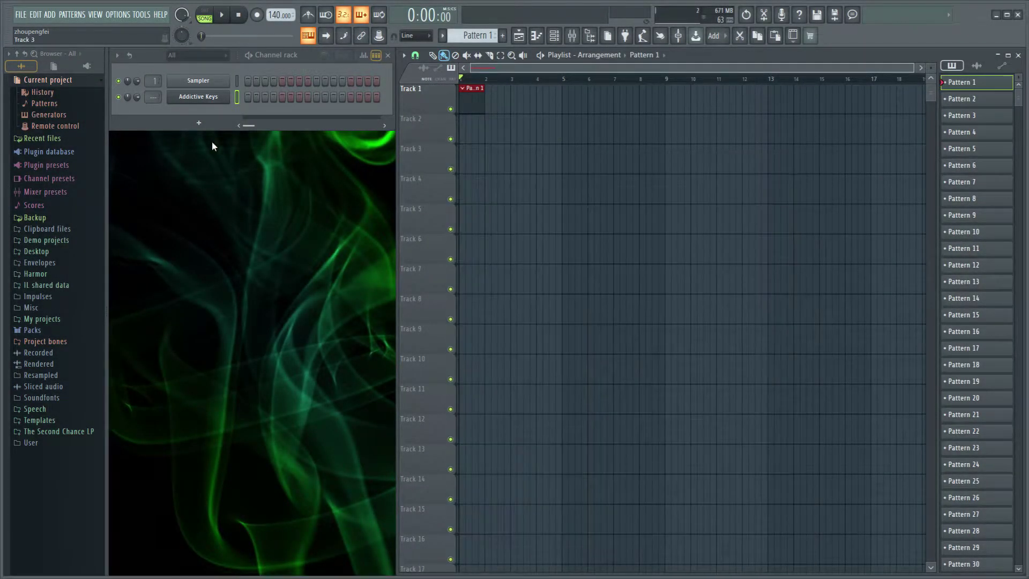
{"action": "left_click", "coordinate": [217, 98]}
{"action": "left_click_drag", "start_coordinate": [255, 140], "coordinate": [403, 102]}
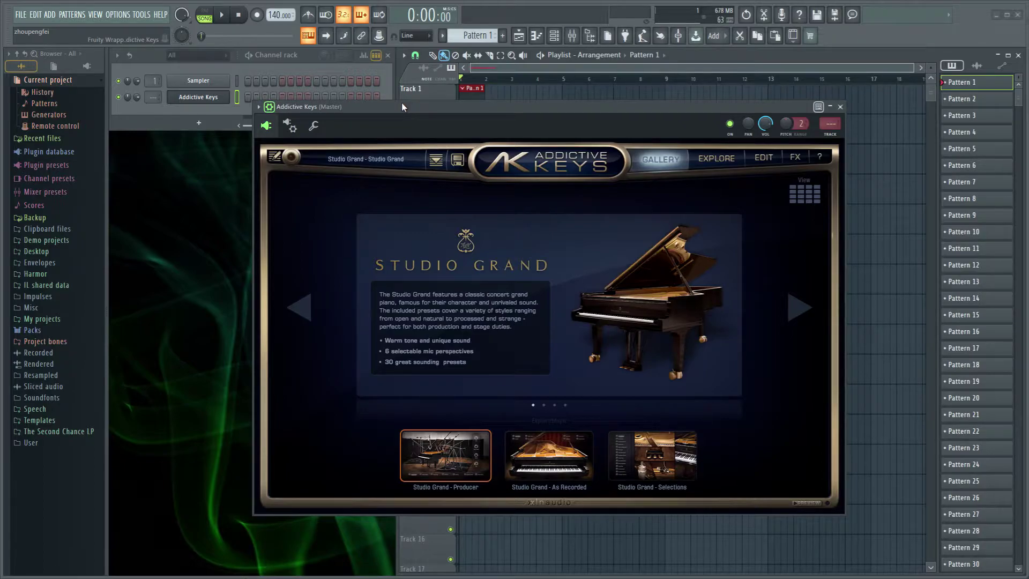
- Check the plugin wrapper settings, then switch Addictive Keys to its Edit page
{"action": "left_click", "coordinate": [290, 126]}
{"action": "left_click", "coordinate": [266, 126]}
{"action": "left_click", "coordinate": [290, 126]}
{"action": "left_click", "coordinate": [267, 125]}
{"action": "left_click", "coordinate": [763, 159]}
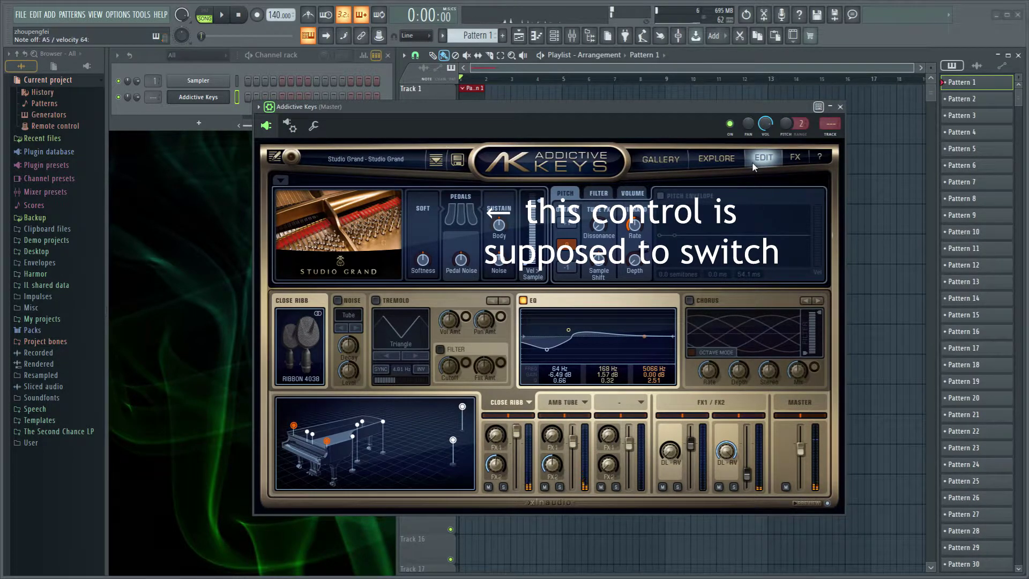
- Bring up the MIDI settings alongside the Addictive Keys window
{"action": "left_click", "coordinate": [142, 15]}
{"action": "left_click", "coordinate": [132, 39]}
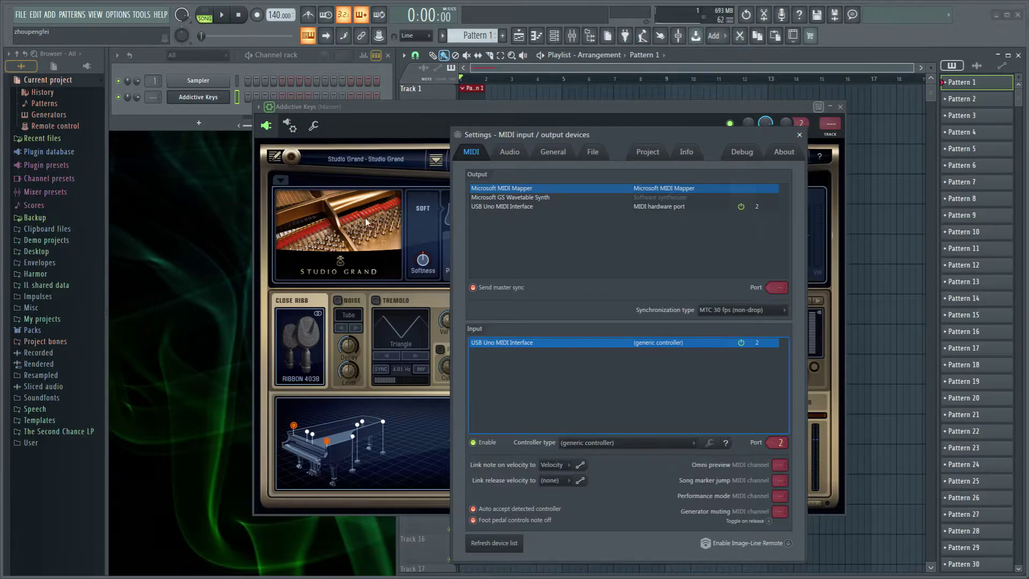
{"action": "left_click", "coordinate": [372, 117]}
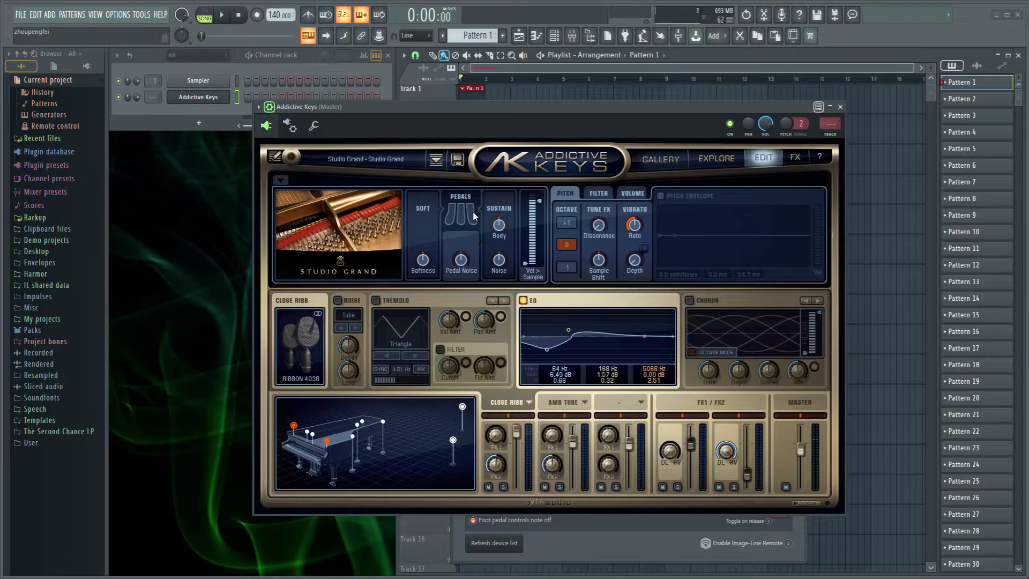
{"action": "left_click", "coordinate": [140, 219]}
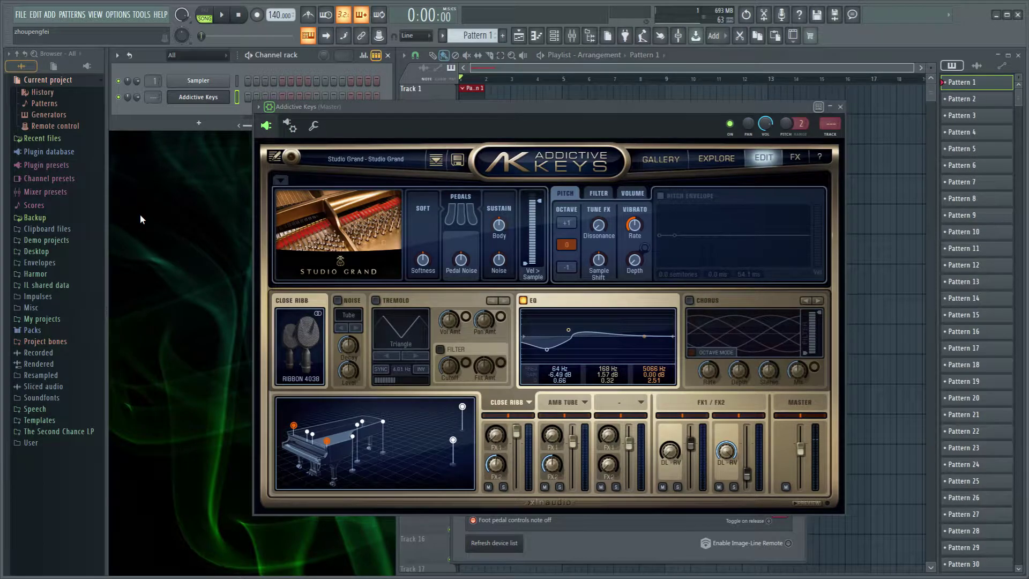
- Record a piano performance into Pattern 1, stop, and reopen Addictive Keys
{"action": "left_click", "coordinate": [257, 15]}
{"action": "key", "text": "space"}
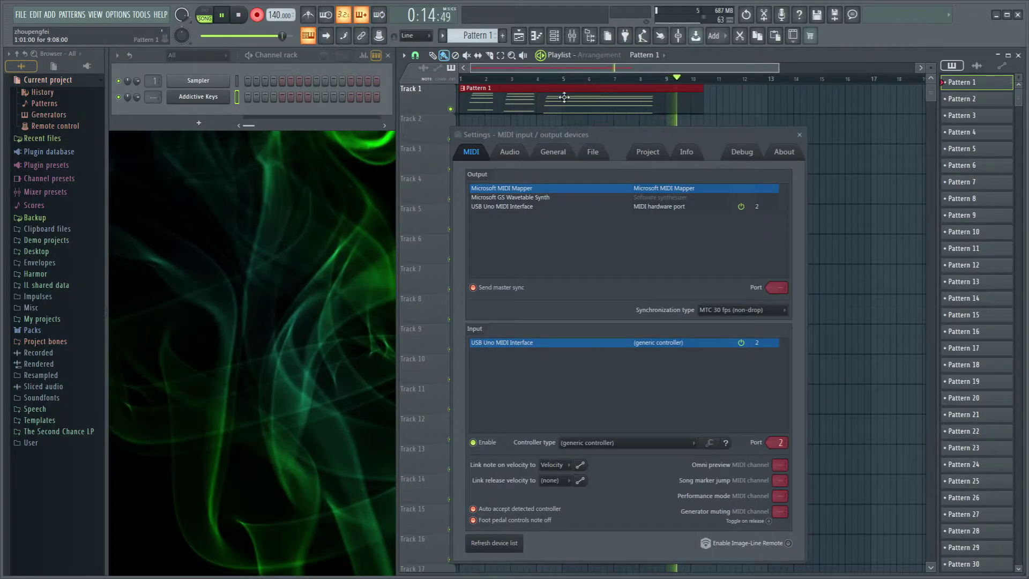
{"action": "key", "text": "space"}
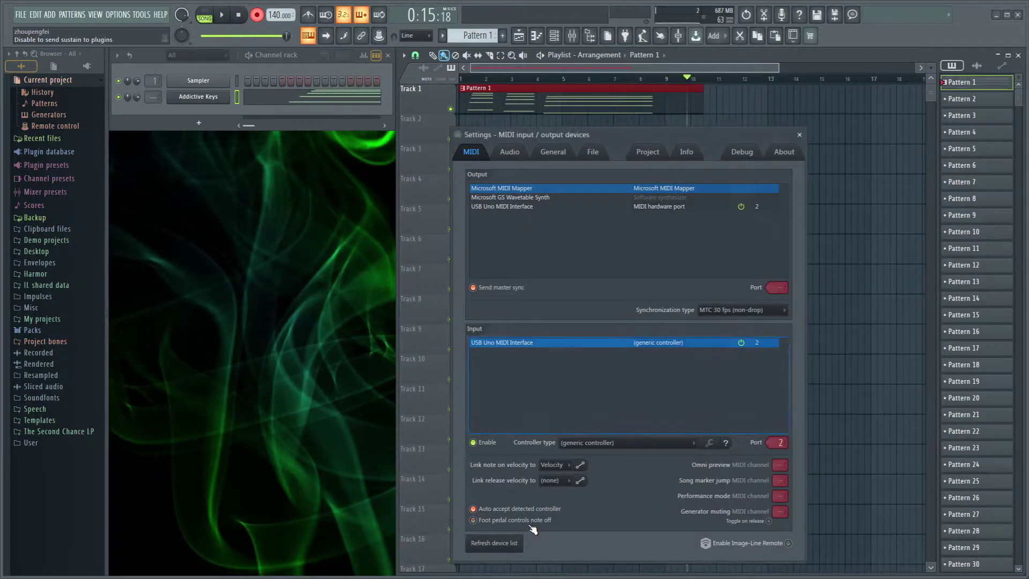
{"action": "left_click", "coordinate": [221, 98]}
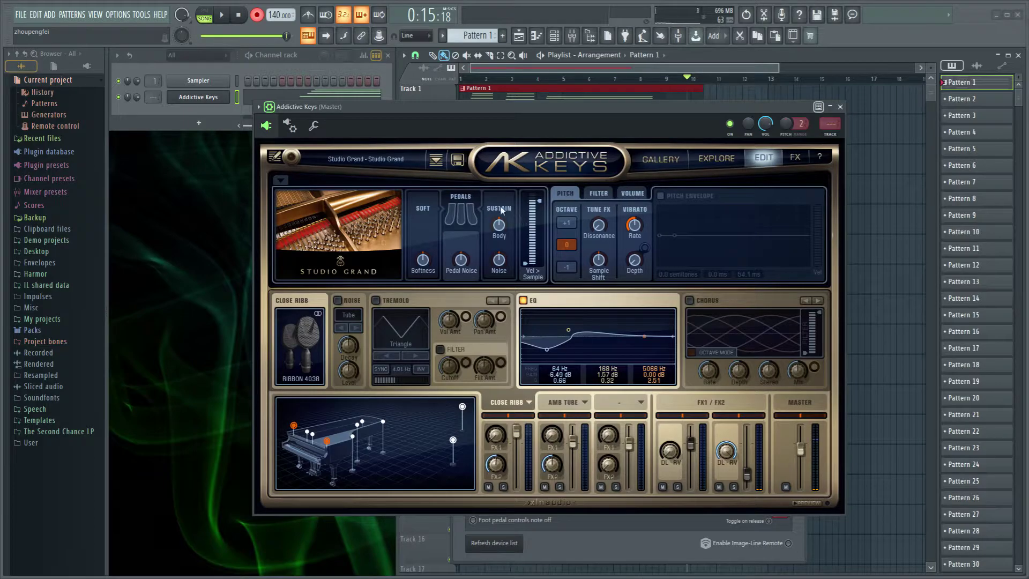
- Set Addictive Keys' MIDI input port to the keyboard's port in the wrapper settings
{"action": "left_click_drag", "start_coordinate": [484, 107], "coordinate": [311, 94]}
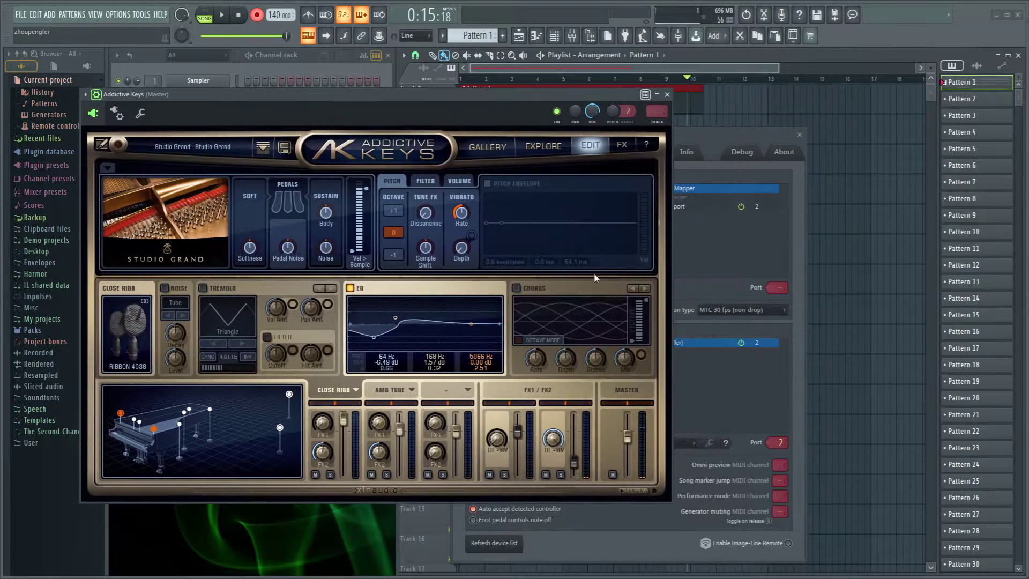
{"action": "key", "text": "F10"}
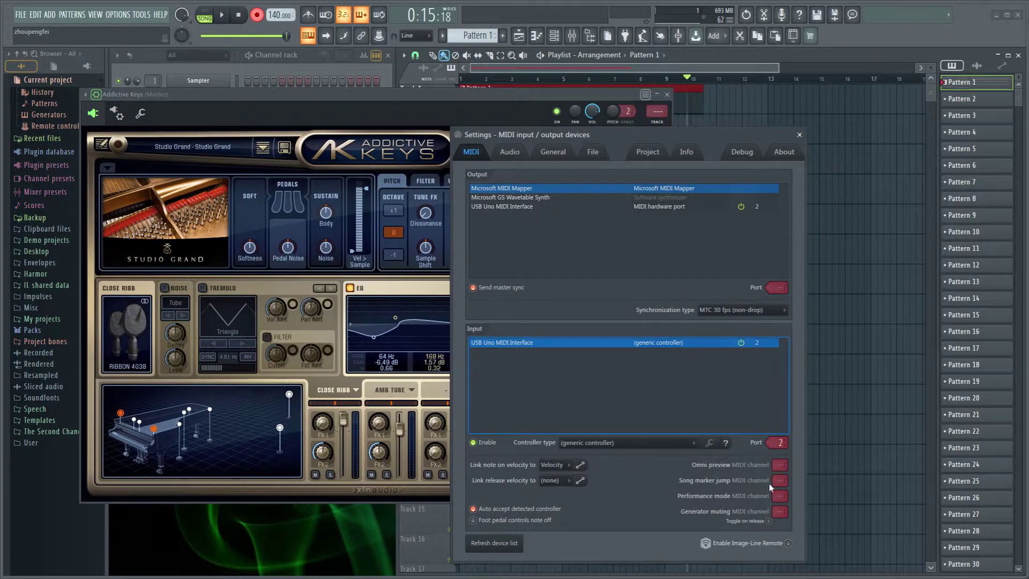
{"action": "left_click", "coordinate": [116, 113]}
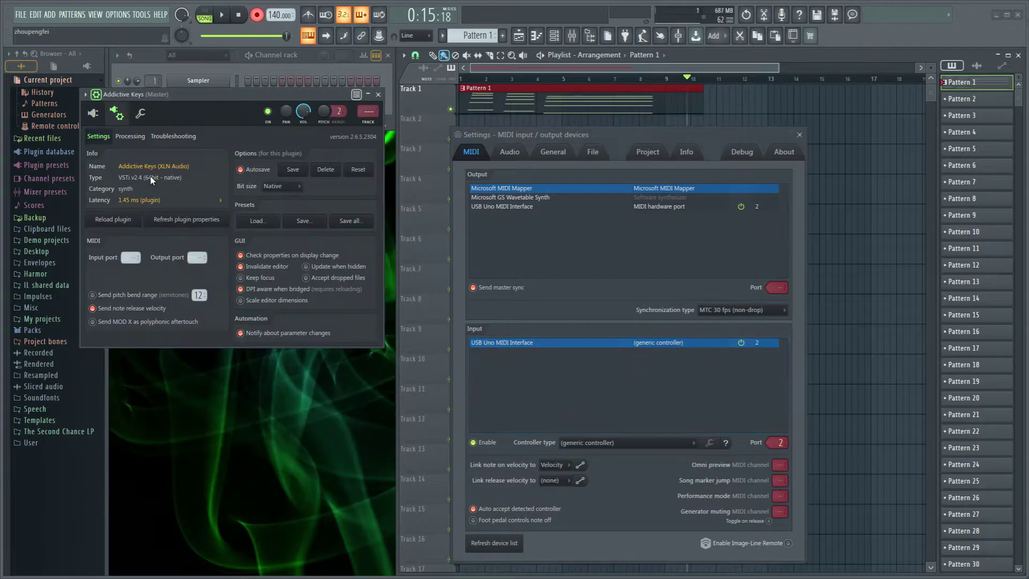
{"action": "left_click_drag", "start_coordinate": [133, 259], "coordinate": [133, 251]}
{"action": "left_click", "coordinate": [92, 113]}
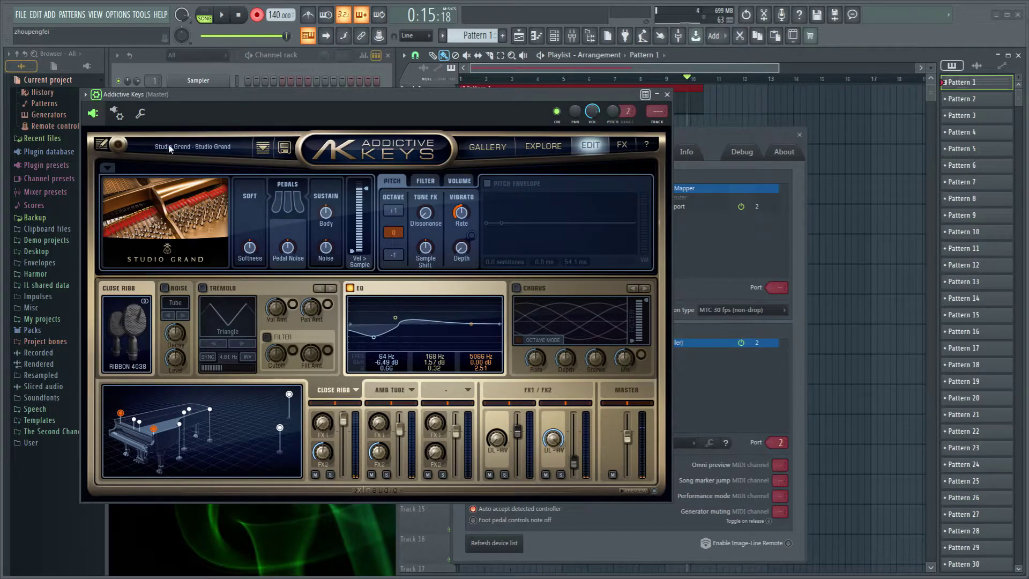
- Move the instrument window down, bring MIDI settings forward, and select the Sampler channel
{"action": "left_click_drag", "start_coordinate": [234, 98], "coordinate": [240, 163]}
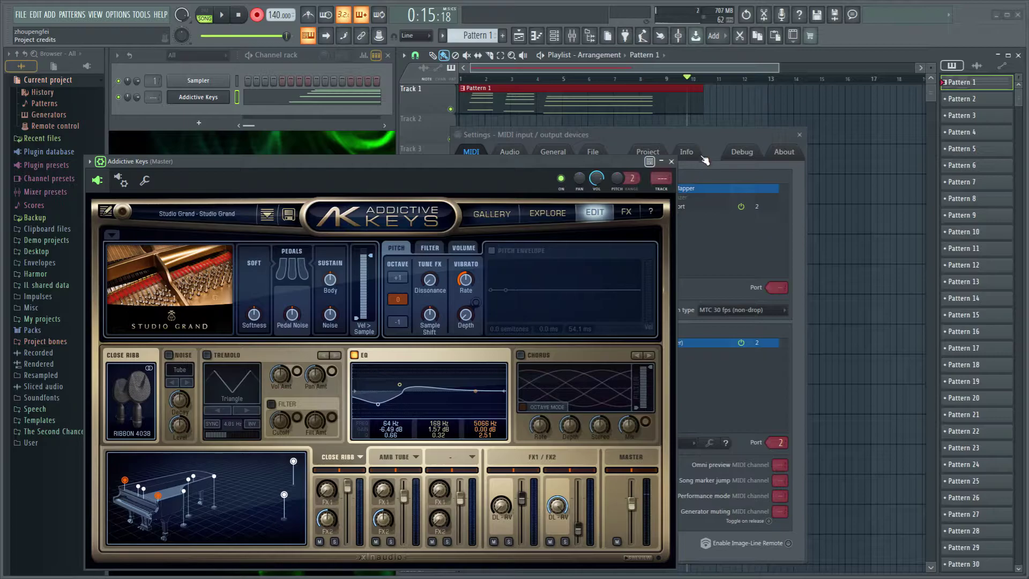
{"action": "left_click", "coordinate": [699, 137]}
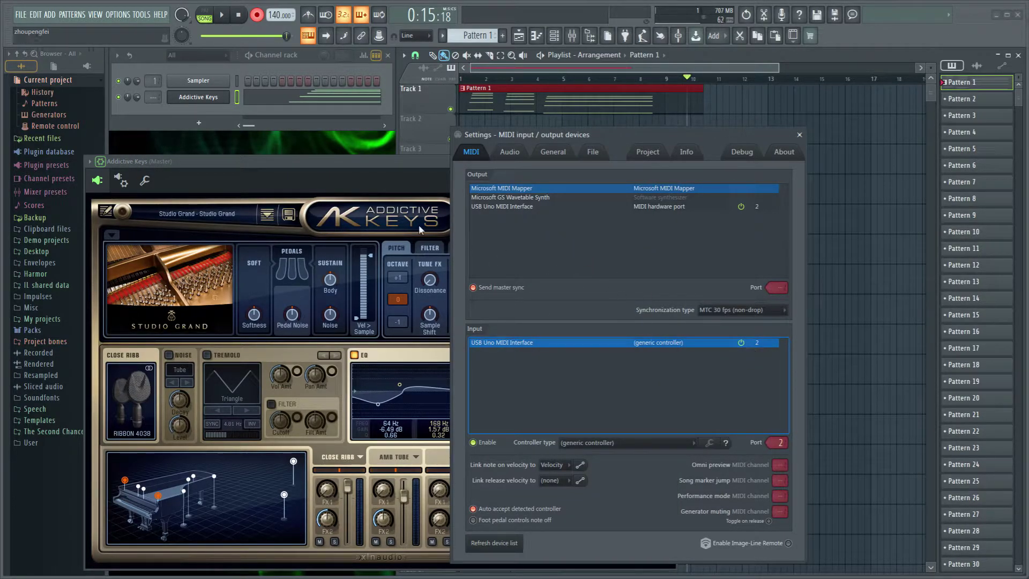
{"action": "left_click", "coordinate": [236, 82]}
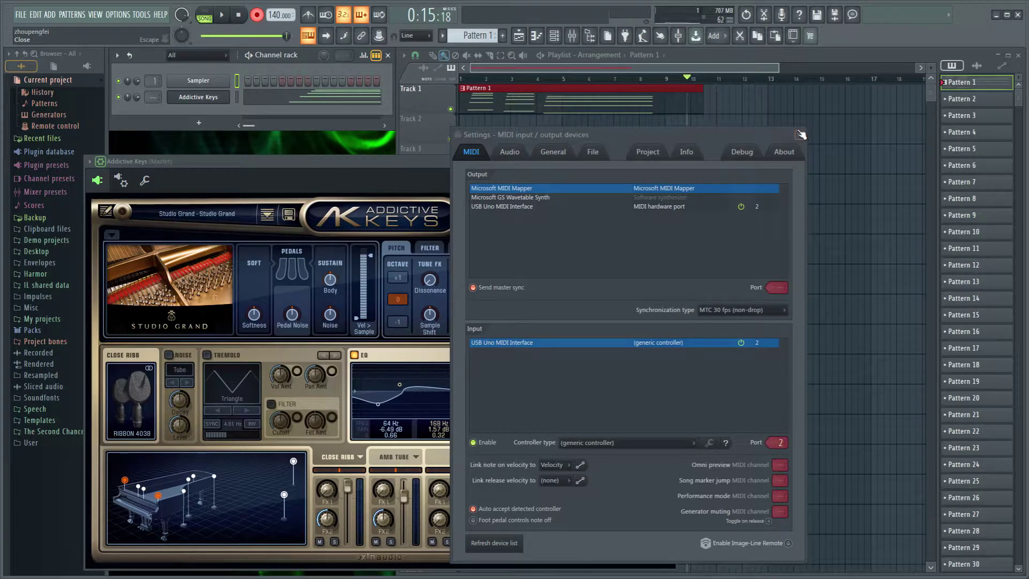
- Load Control Surface into the Master mixer track's first effect slot
{"action": "left_click", "coordinate": [121, 181]}
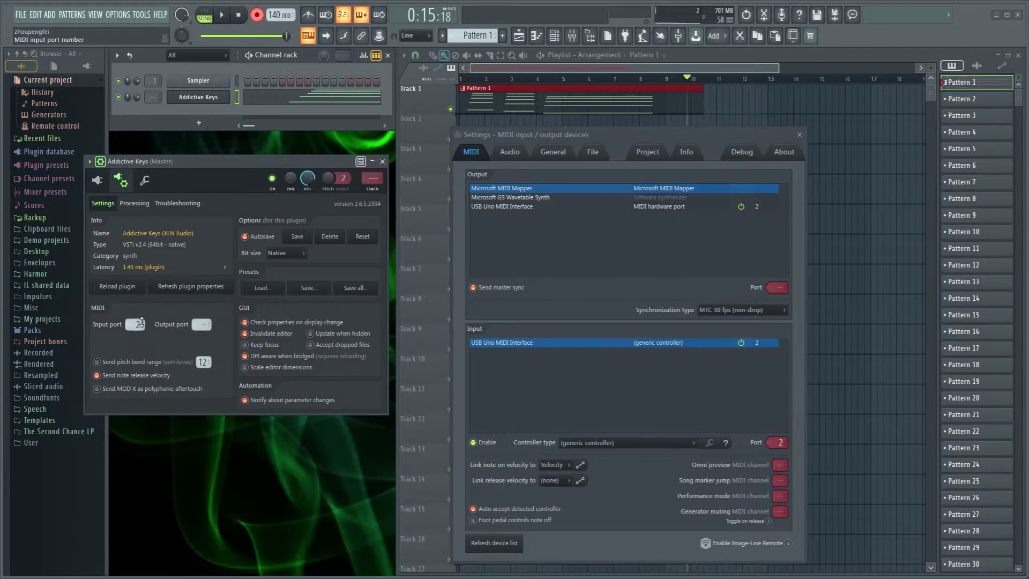
{"action": "left_click", "coordinate": [98, 181]}
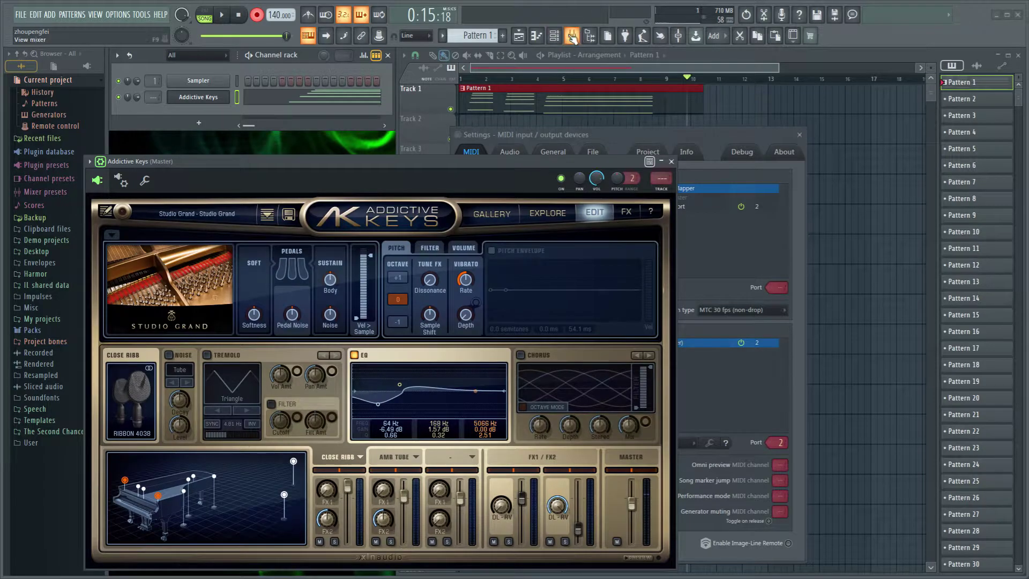
{"action": "left_click", "coordinate": [572, 36]}
{"action": "left_click_drag", "start_coordinate": [310, 133], "coordinate": [387, 96]}
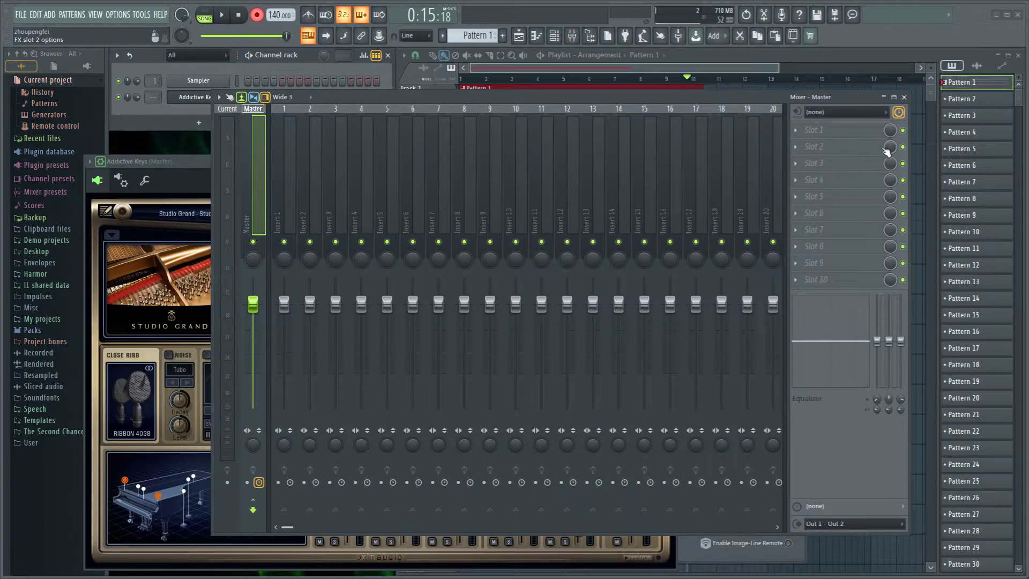
{"action": "left_click", "coordinate": [837, 134]}
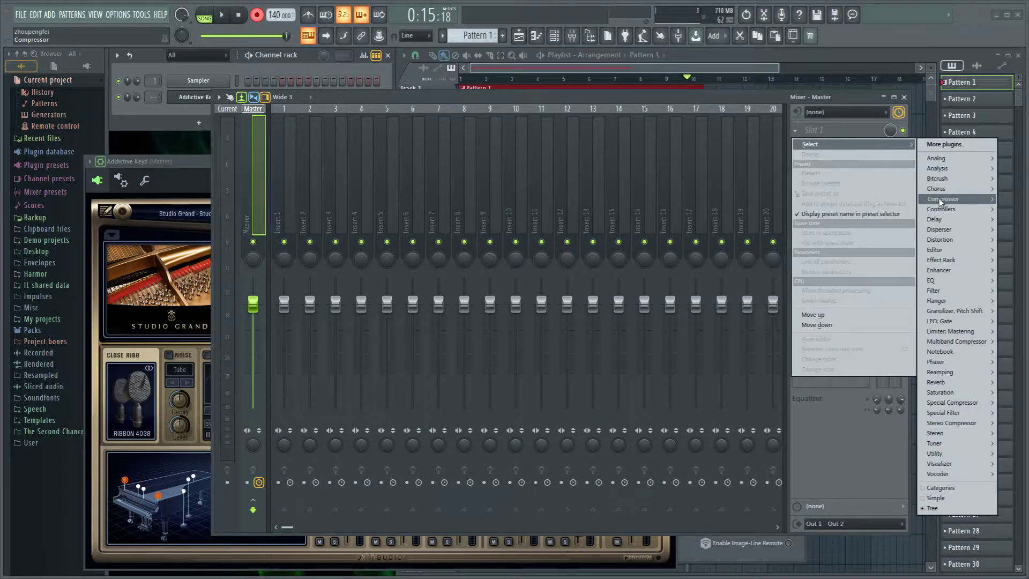
{"action": "mouse_move", "coordinate": [941, 209]}
{"action": "left_click", "coordinate": [862, 209]}
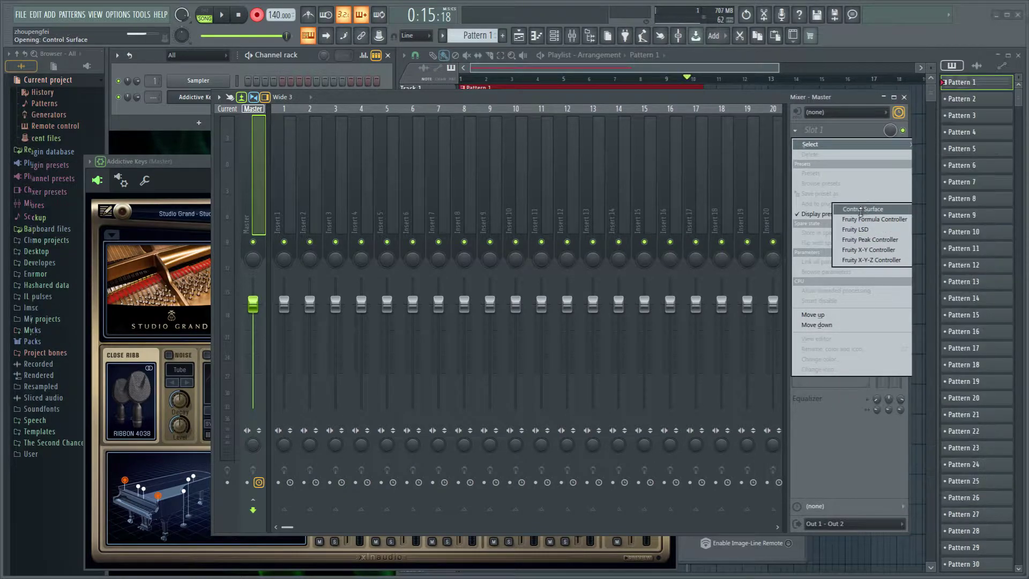
- Select Insert 1, move the mixer aside, and rewind the song to the start
{"action": "left_click", "coordinate": [287, 141]}
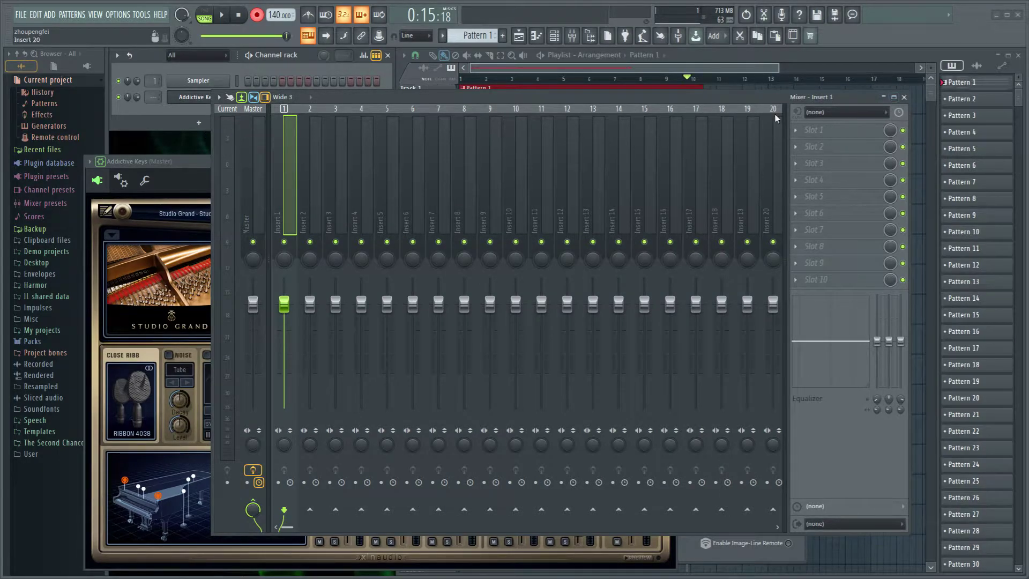
{"action": "scroll", "coordinate": [153, 101], "scroll_direction": "down", "scroll_amount": 1}
{"action": "left_click_drag", "start_coordinate": [778, 99], "coordinate": [622, 192]}
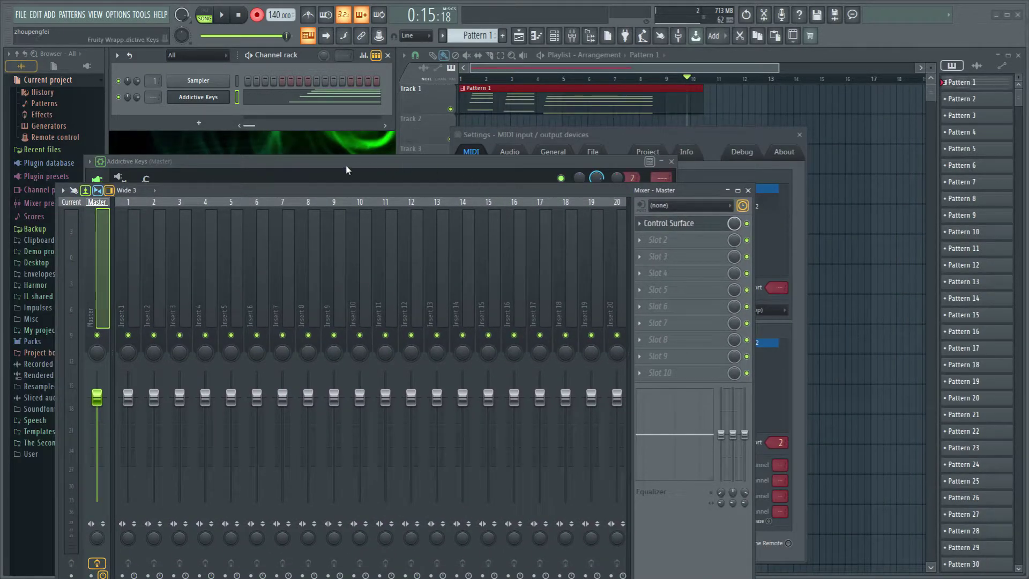
{"action": "left_click_drag", "start_coordinate": [320, 162], "coordinate": [316, 156]}
{"action": "left_click", "coordinate": [600, 135]}
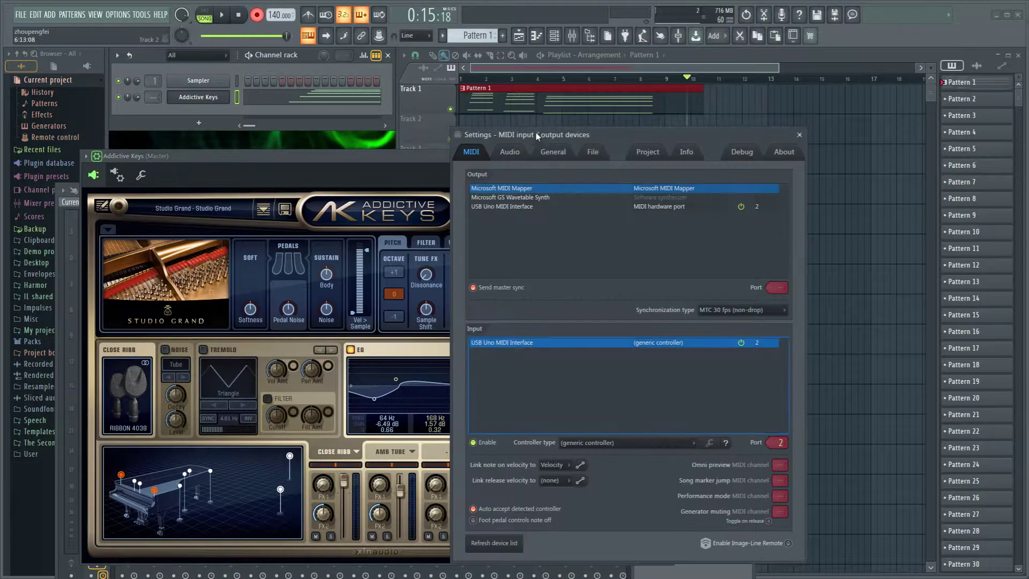
{"action": "left_click", "coordinate": [460, 81]}
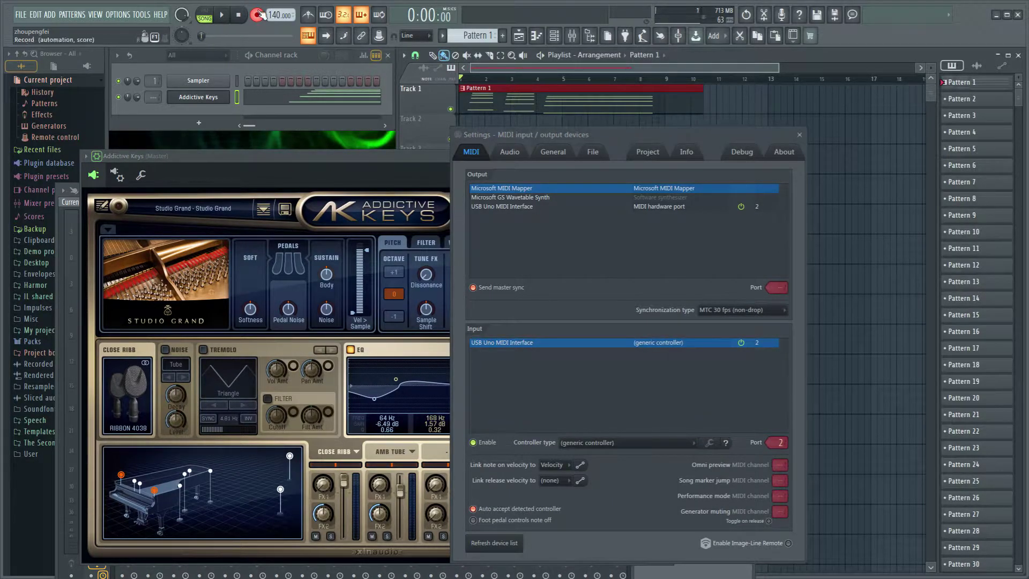
- Bring up the full mixer and open the Control Surface on the Master track
{"action": "left_click", "coordinate": [314, 99]}
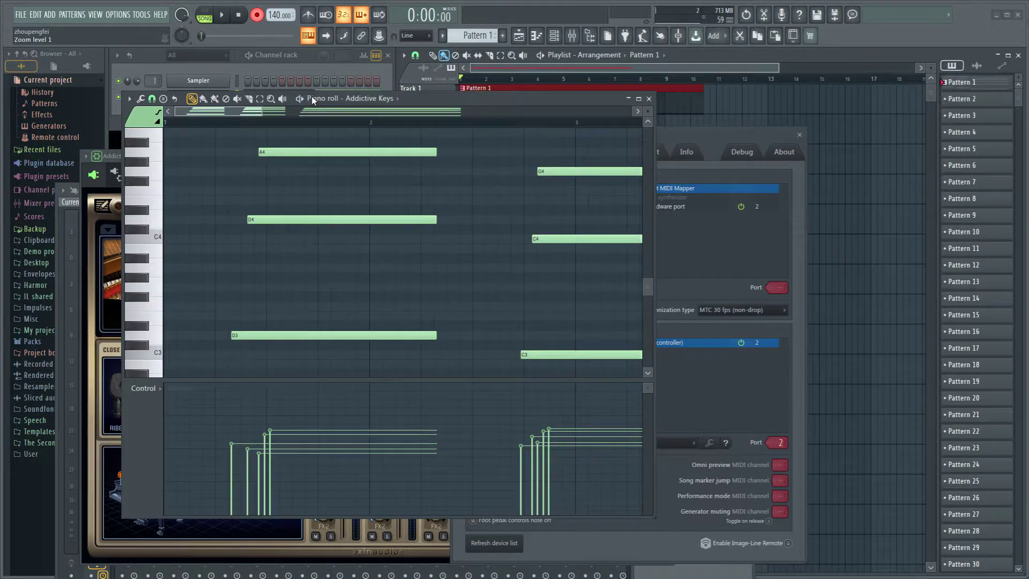
{"action": "key", "text": "ctrl+a"}
{"action": "key", "text": "Delete"}
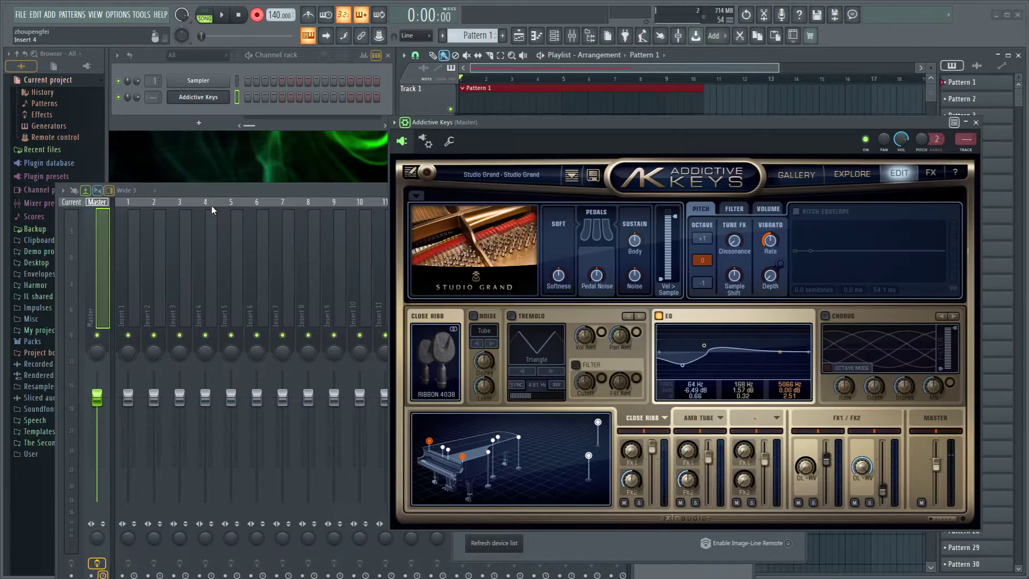
{"action": "left_click_drag", "start_coordinate": [203, 191], "coordinate": [201, 146]}
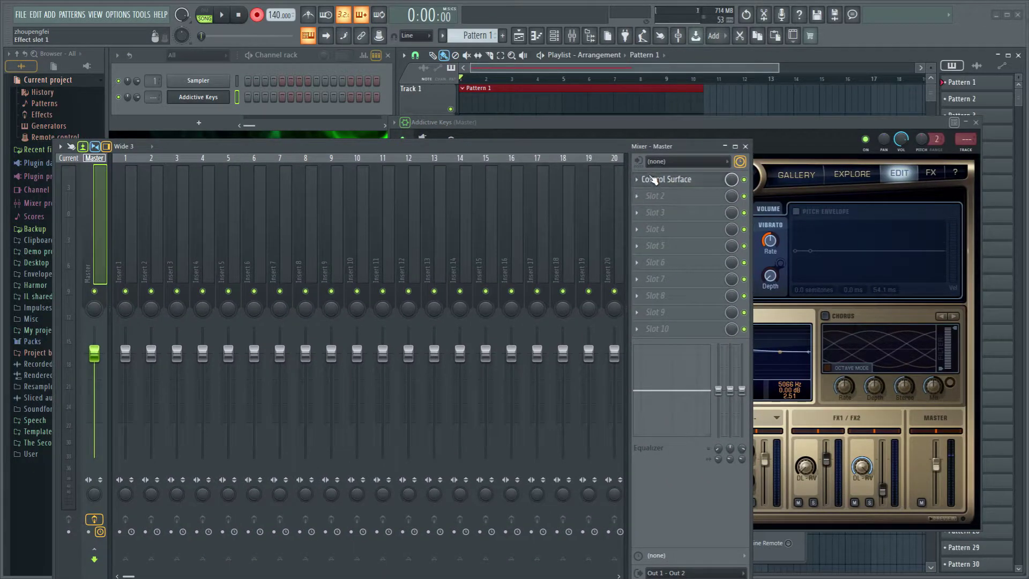
{"action": "left_click", "coordinate": [653, 179]}
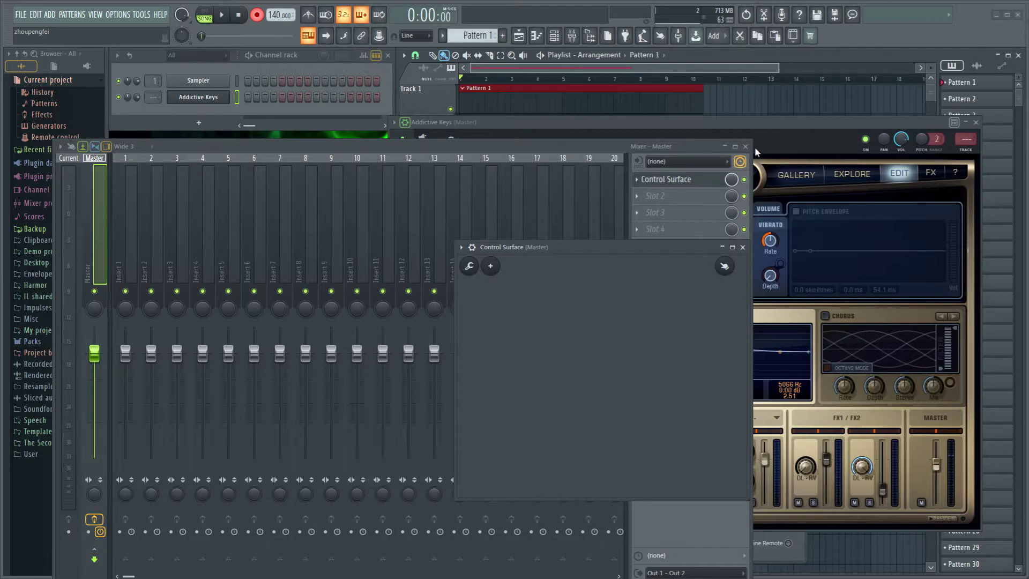
- Add an enlarged Knob 6 to the Control Surface and open its remote control settings
{"action": "left_click", "coordinate": [490, 266]}
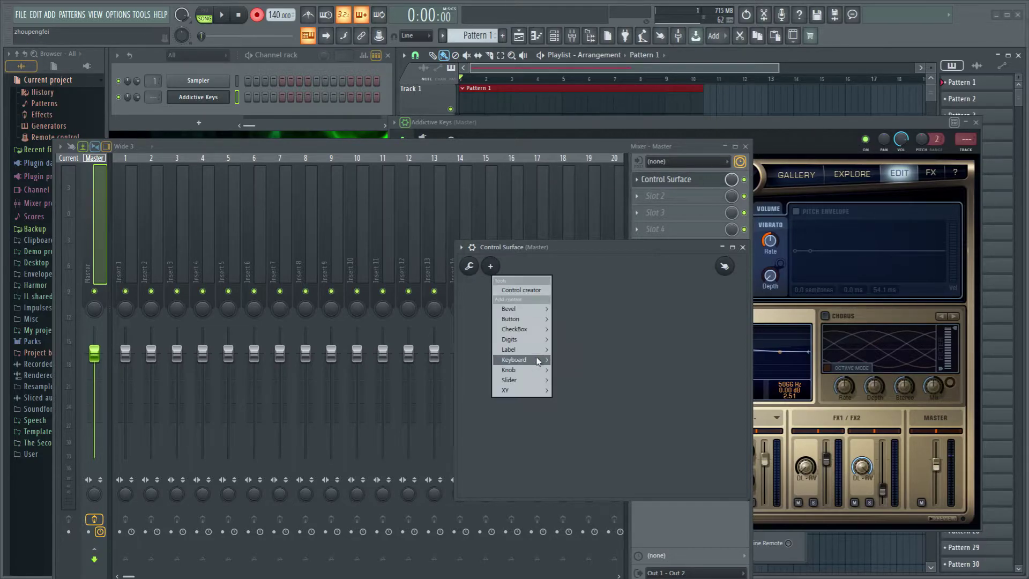
{"action": "mouse_move", "coordinate": [536, 370]}
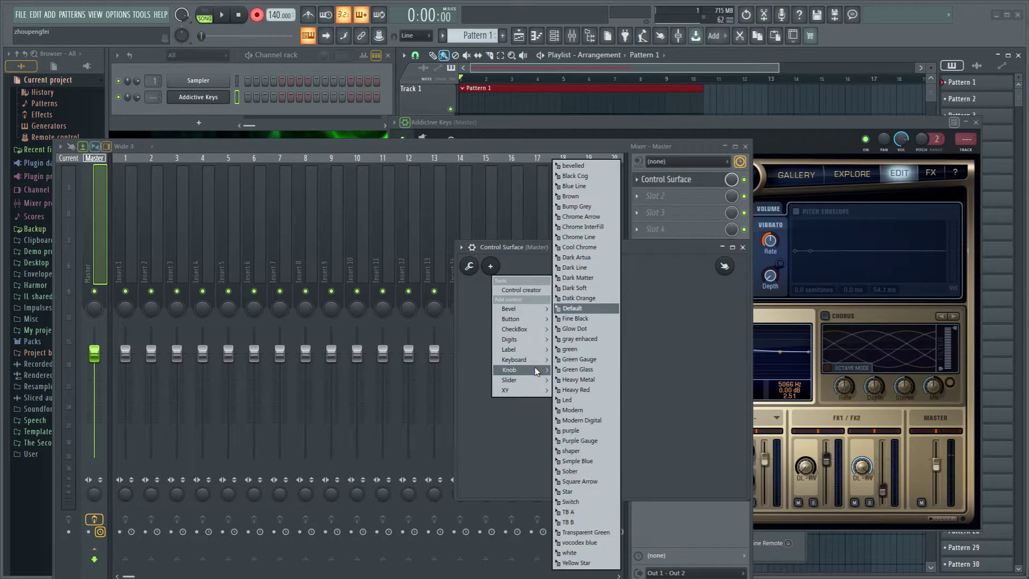
{"action": "left_click", "coordinate": [587, 248]}
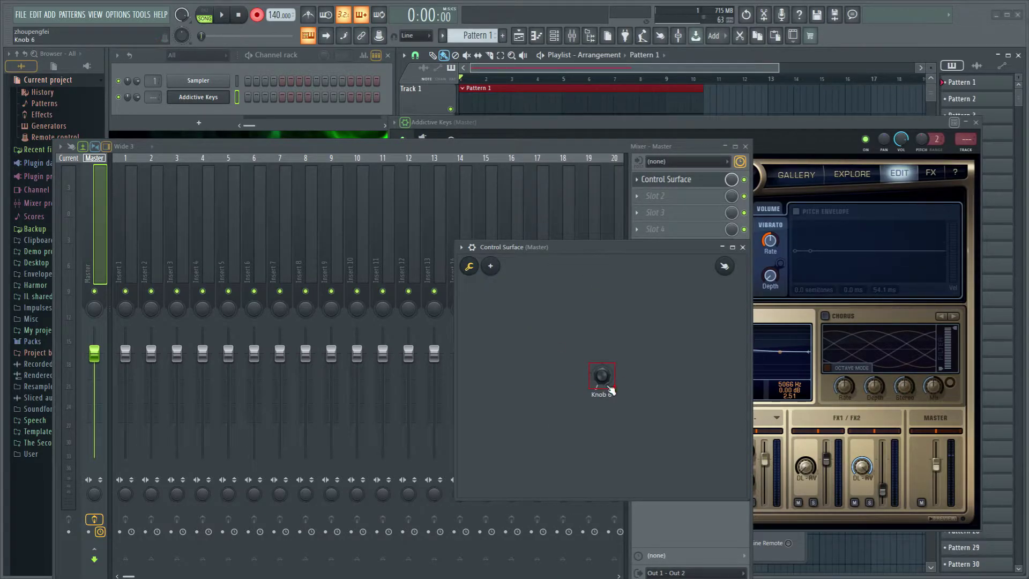
{"action": "left_click_drag", "start_coordinate": [614, 387], "coordinate": [667, 448]}
{"action": "left_click_drag", "start_coordinate": [630, 405], "coordinate": [597, 379]}
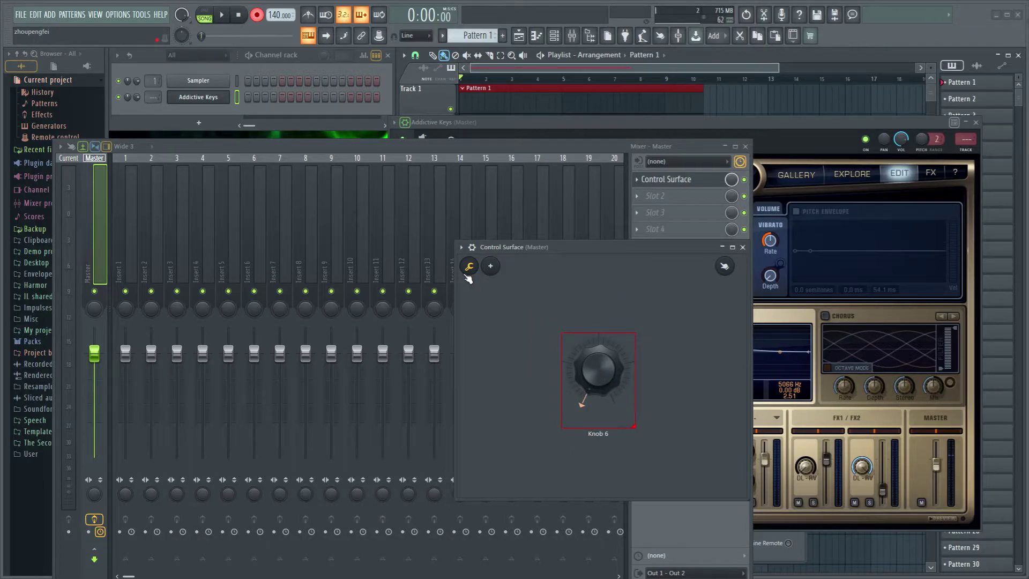
{"action": "left_click", "coordinate": [469, 266]}
{"action": "right_click", "coordinate": [606, 387]}
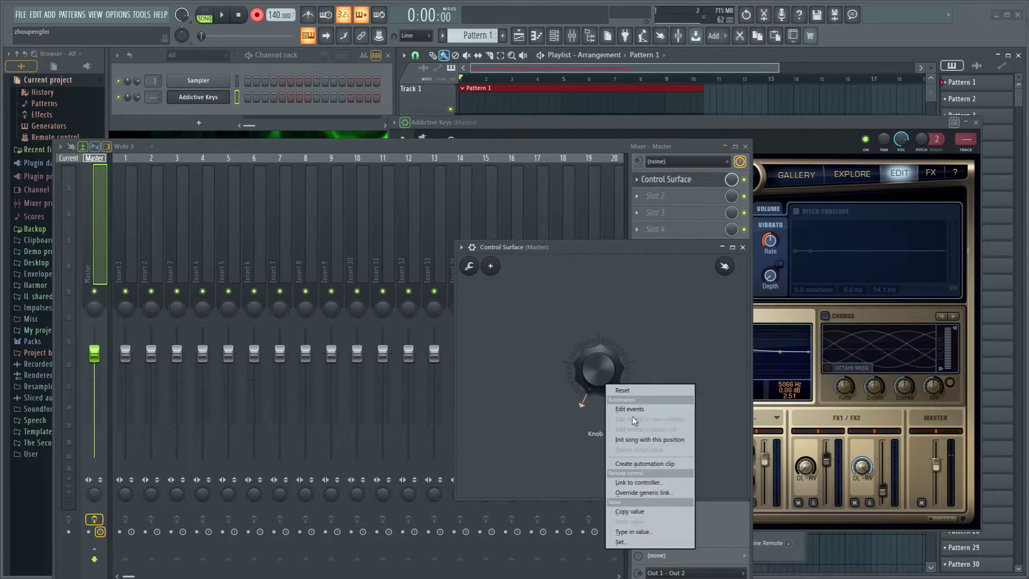
{"action": "left_click", "coordinate": [638, 483]}
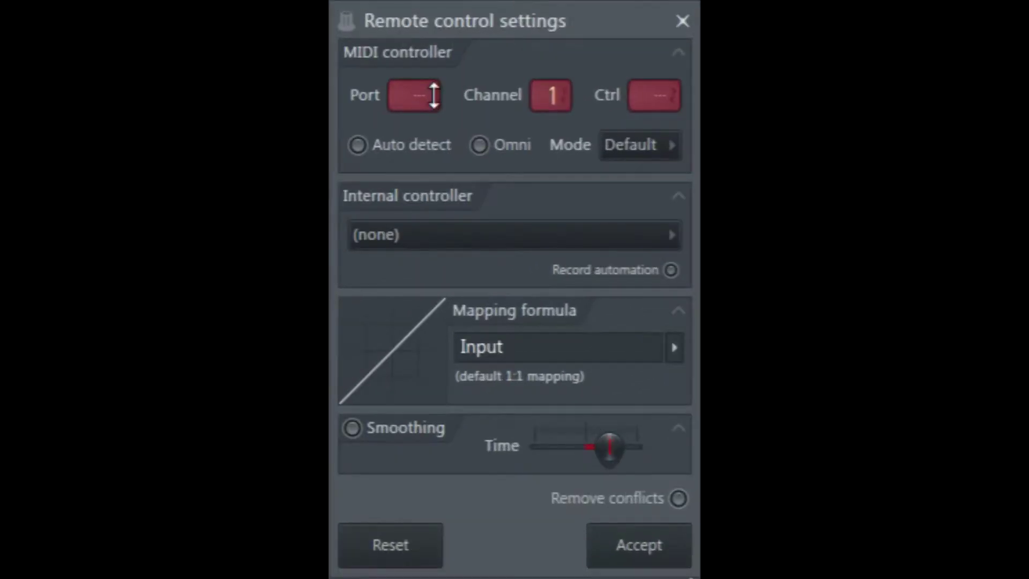
- Set Knob 6's link to controller 64 (sustain) on port 2, channel 1
{"action": "left_click_drag", "start_coordinate": [662, 99], "coordinate": [663, 67]}
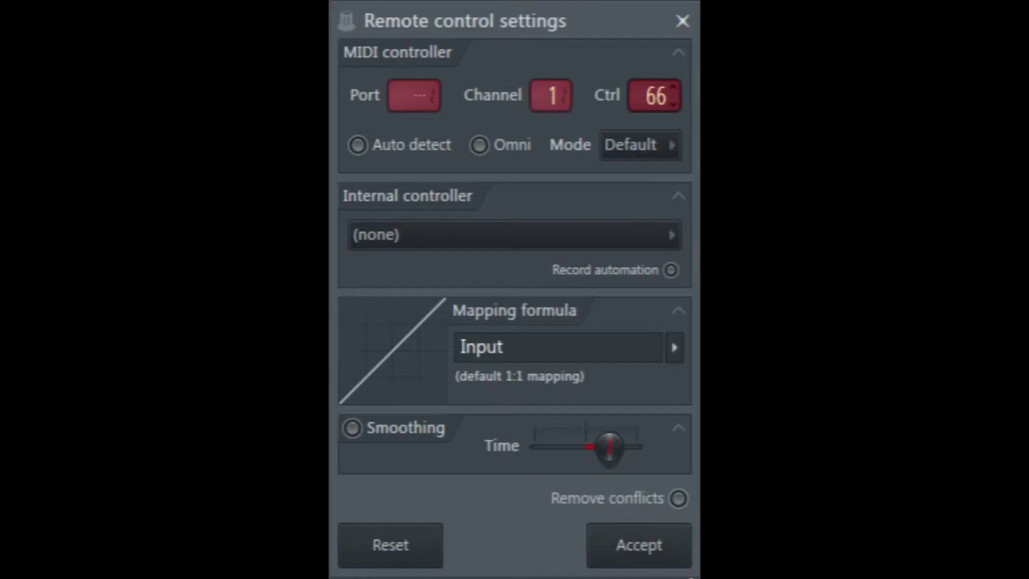
{"action": "left_click_drag", "start_coordinate": [663, 66], "coordinate": [662, 99]}
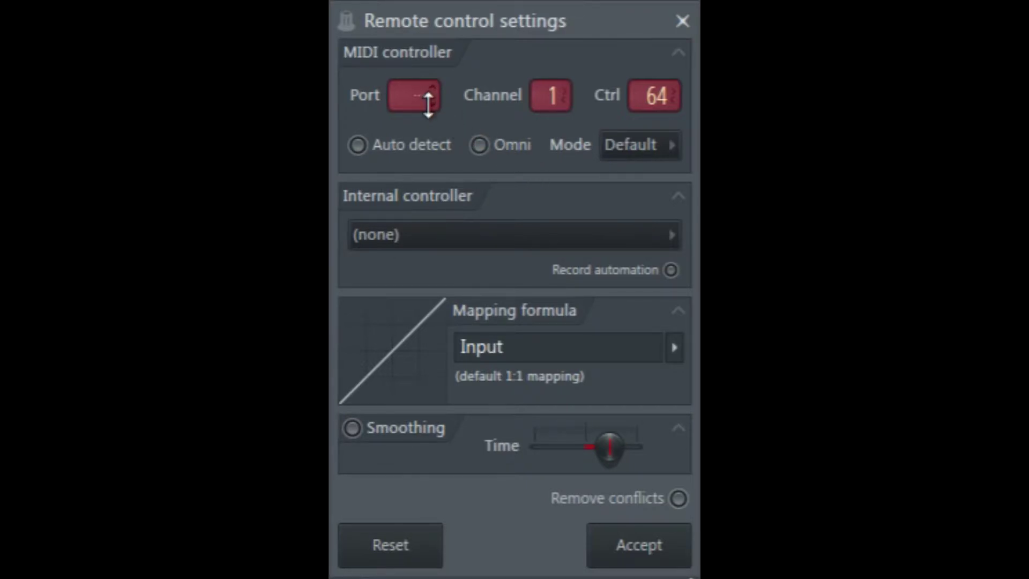
{"action": "scroll", "coordinate": [425, 99], "scroll_direction": "up", "scroll_amount": 3}
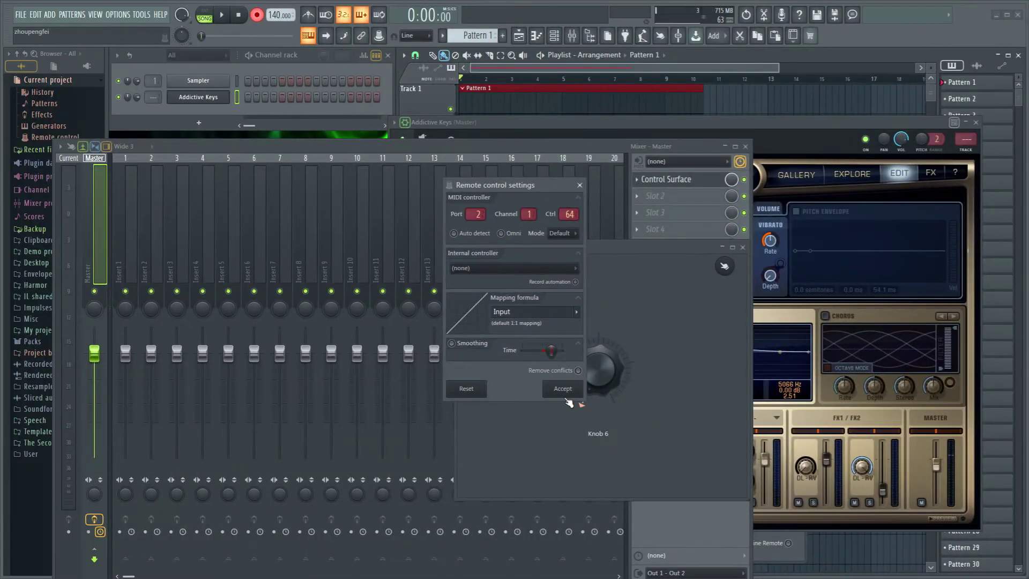
- Accept Knob 6's link to controller 64 and reopen the Control Surface window
{"action": "left_click", "coordinate": [567, 397]}
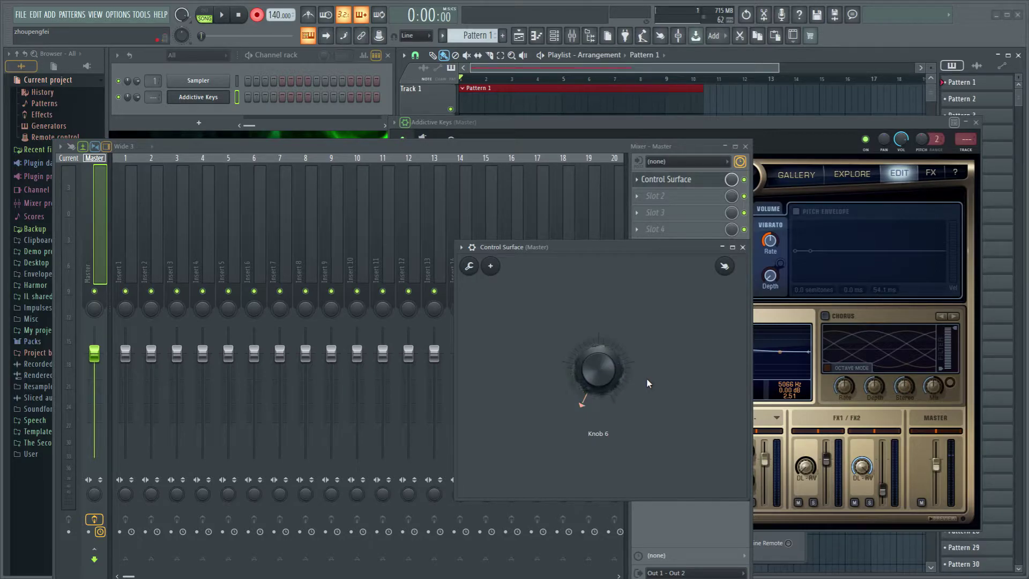
{"action": "left_click", "coordinate": [448, 188]}
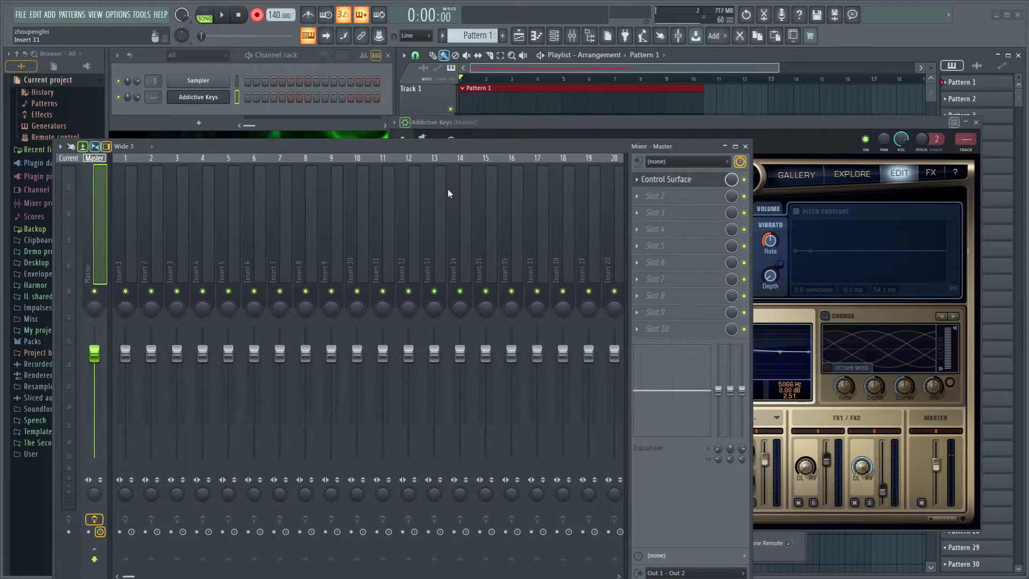
{"action": "left_click", "coordinate": [686, 184]}
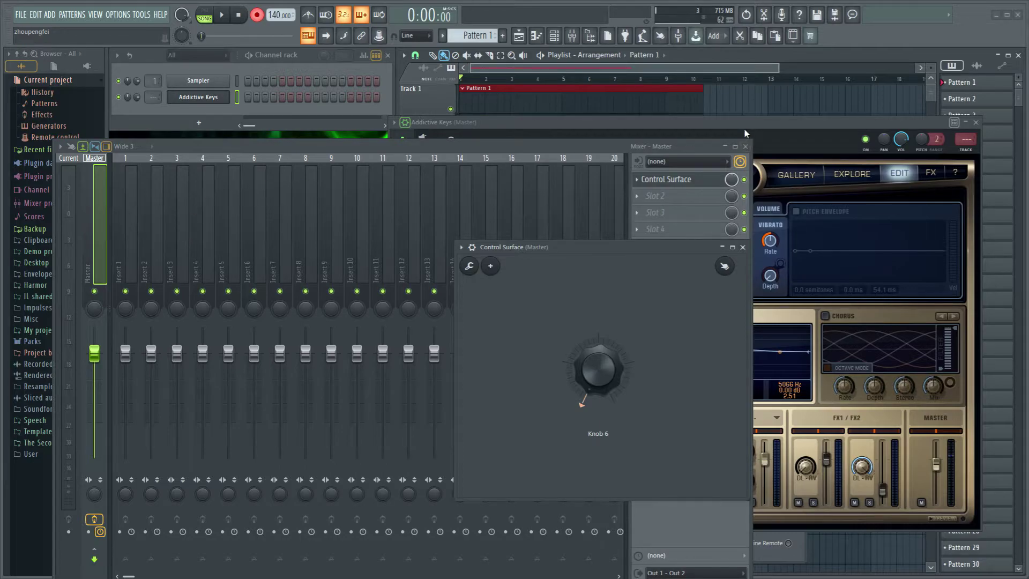
- Check the Master track's latency options, then reopen the Control Surface
{"action": "left_click", "coordinate": [744, 132]}
{"action": "left_click", "coordinate": [676, 553]}
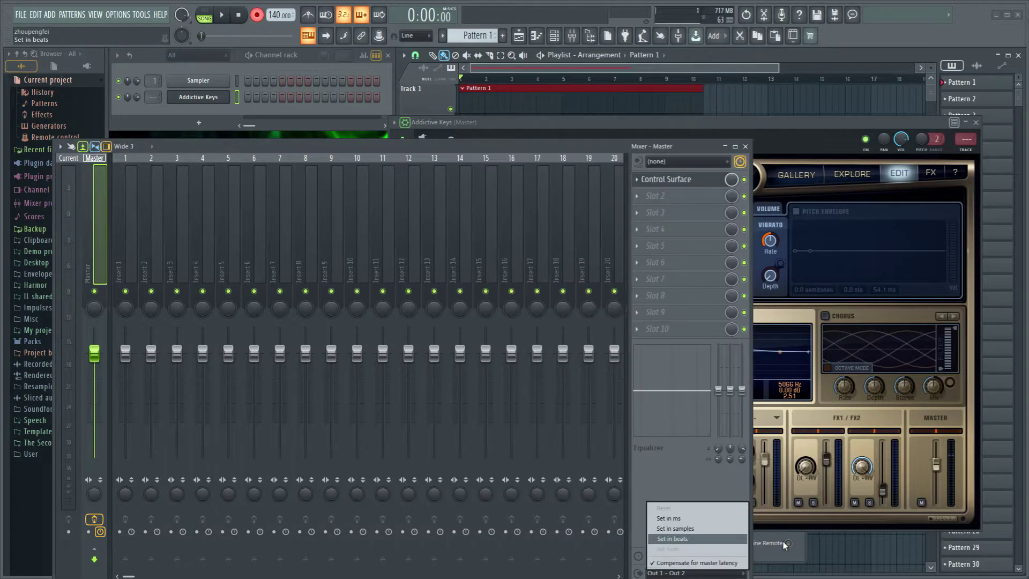
{"action": "left_click", "coordinate": [697, 560]}
{"action": "left_click", "coordinate": [780, 134]}
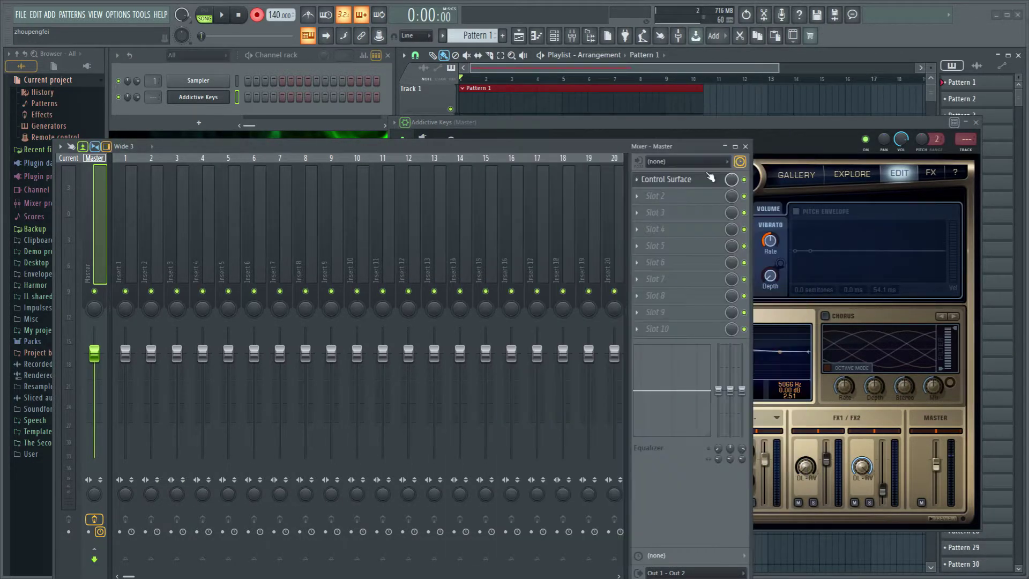
{"action": "left_click", "coordinate": [665, 180]}
- Move the Control Surface window left, off the Addictive Keys piano
{"action": "left_click_drag", "start_coordinate": [604, 244], "coordinate": [294, 223]}
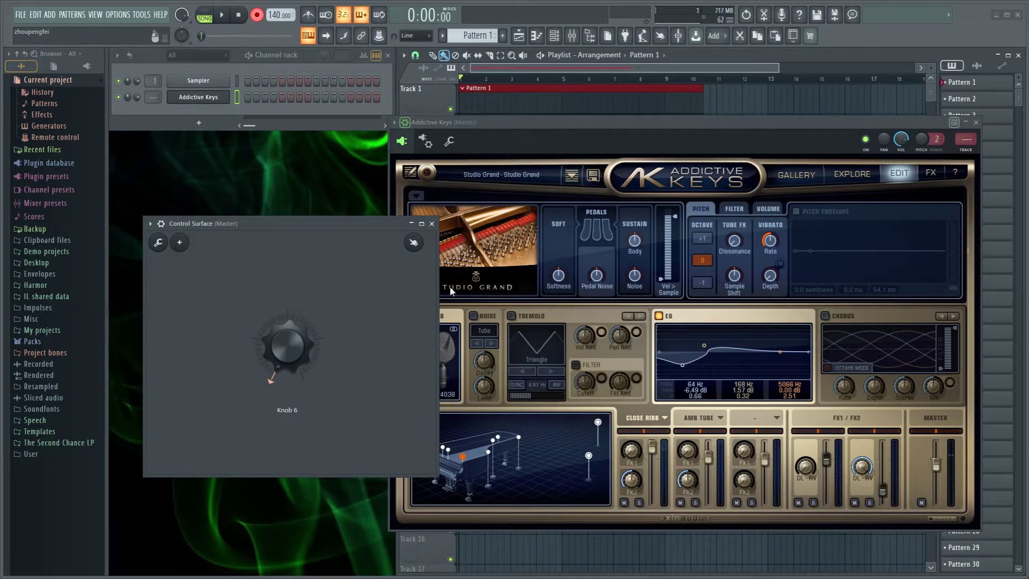
{"action": "left_click", "coordinate": [395, 123]}
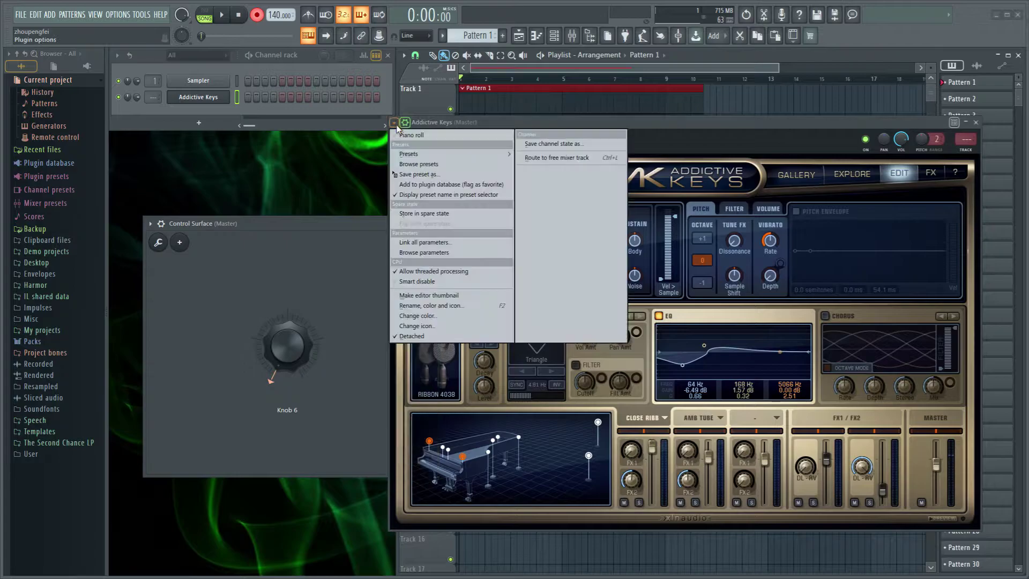
{"action": "left_click", "coordinate": [595, 209]}
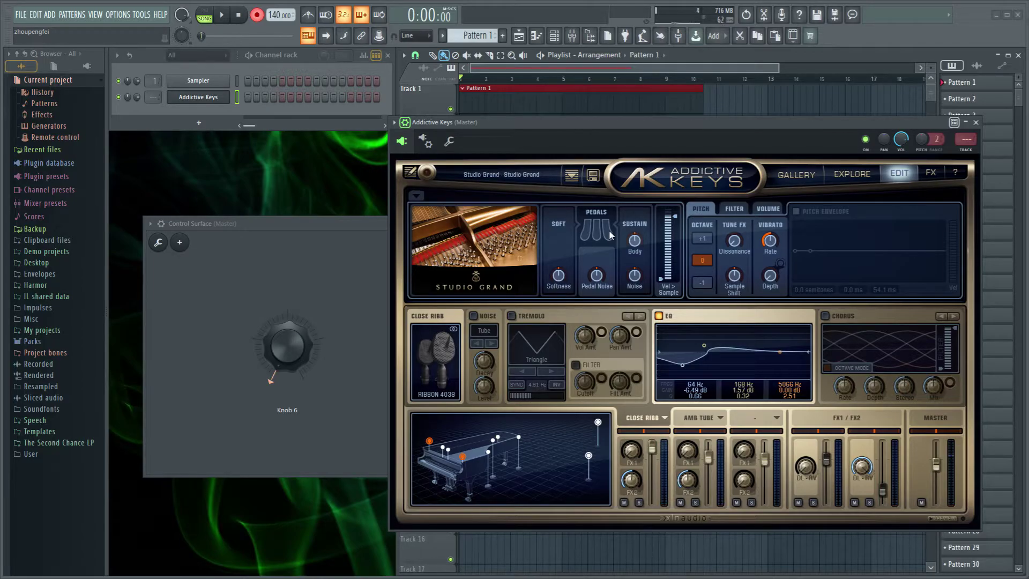
- Check Tools > Last tweaked, then reopen the Addictive Keys plugin options
{"action": "left_click", "coordinate": [141, 14]}
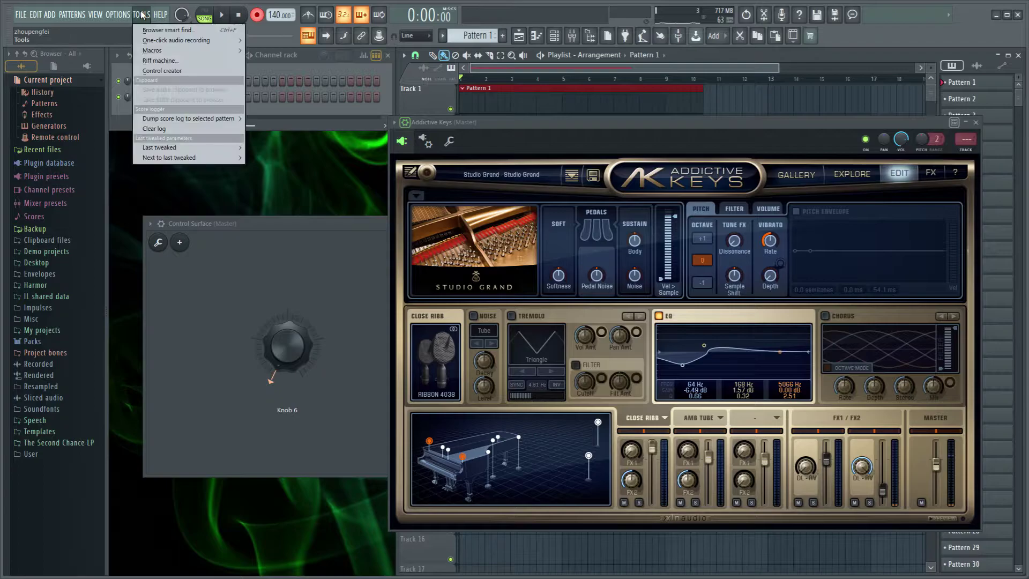
{"action": "mouse_move", "coordinate": [170, 147]}
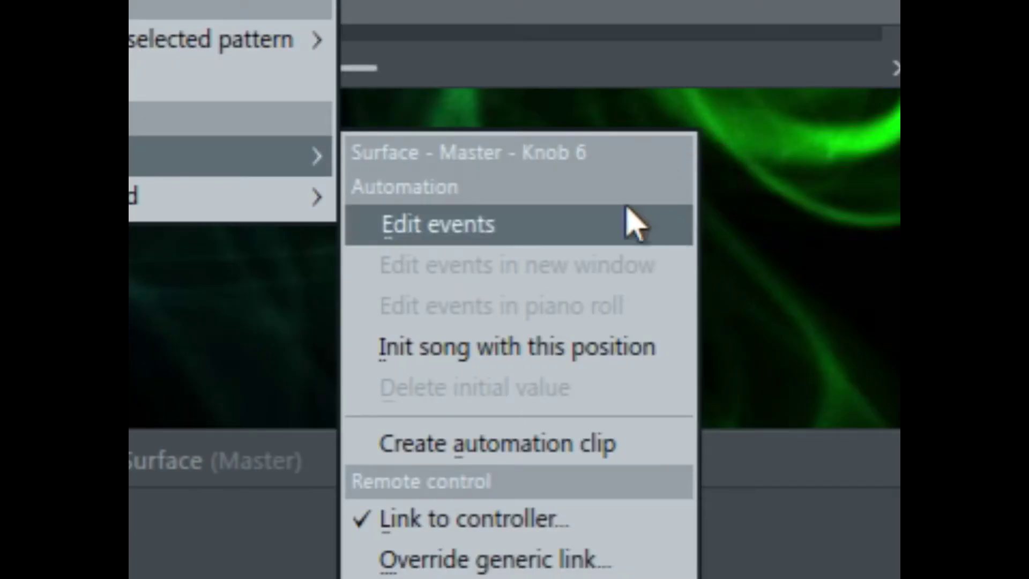
{"action": "key", "text": "Escape"}
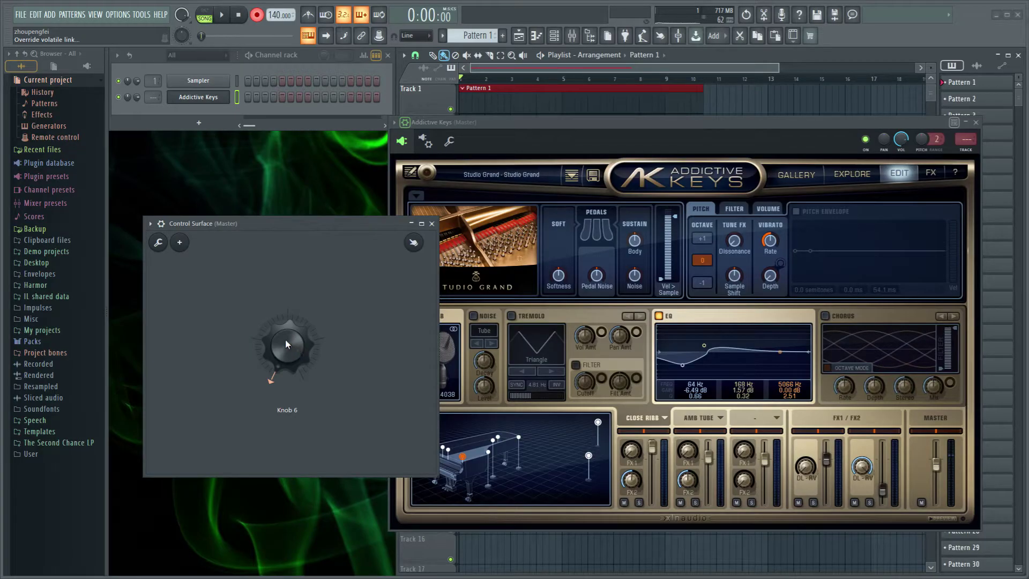
{"action": "left_click", "coordinate": [606, 241]}
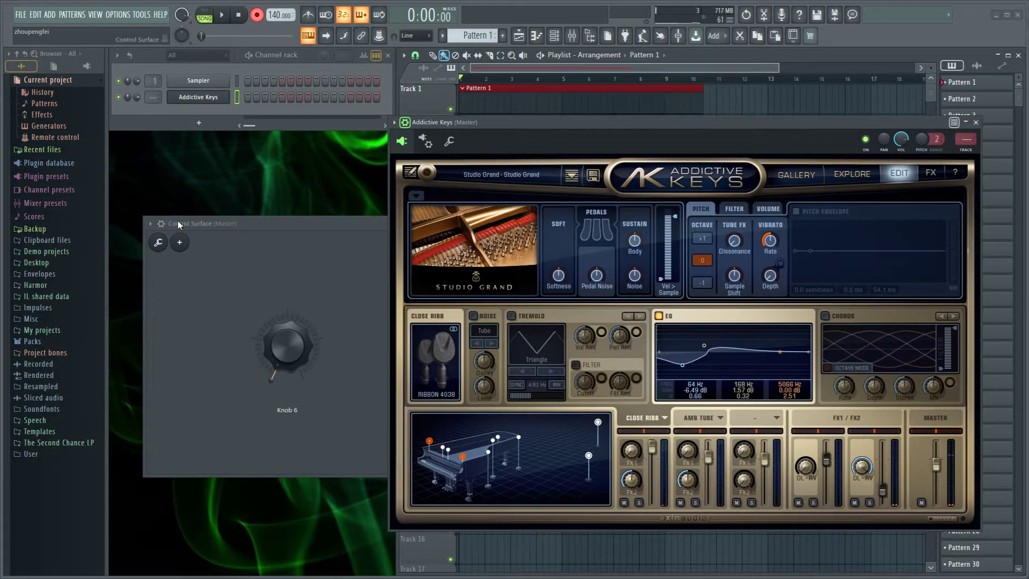
{"action": "left_click", "coordinate": [395, 122]}
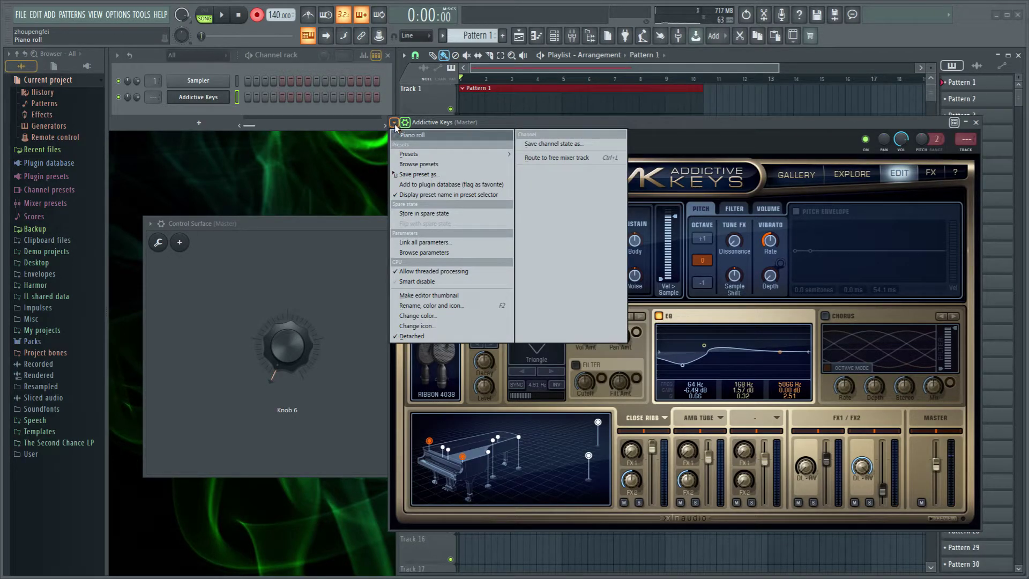
- List Addictive Keys' parameters in the browser and scroll to MIDI CC #64
{"action": "left_click", "coordinate": [426, 252]}
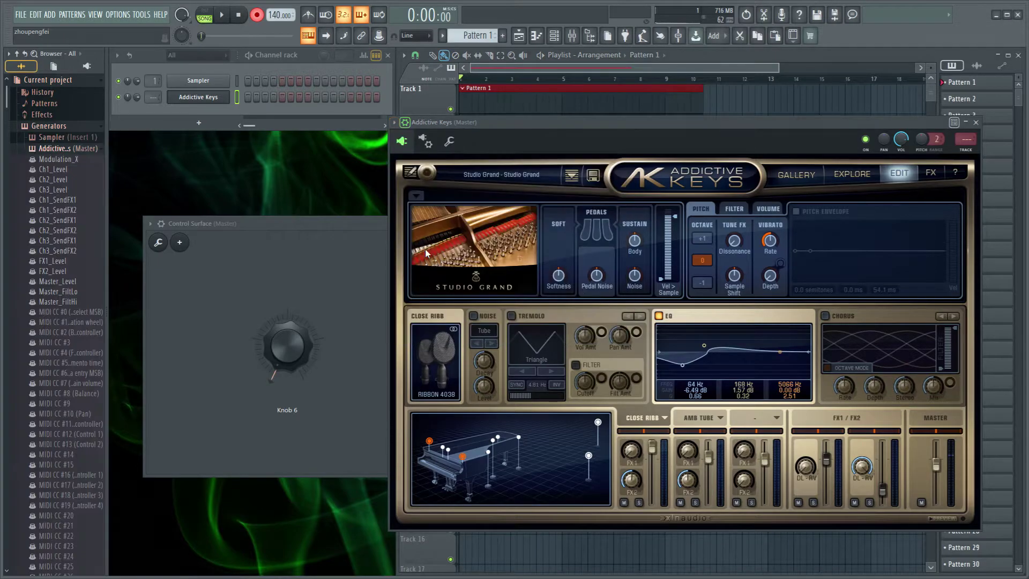
{"action": "scroll", "coordinate": [85, 341], "scroll_direction": "down", "scroll_amount": 14}
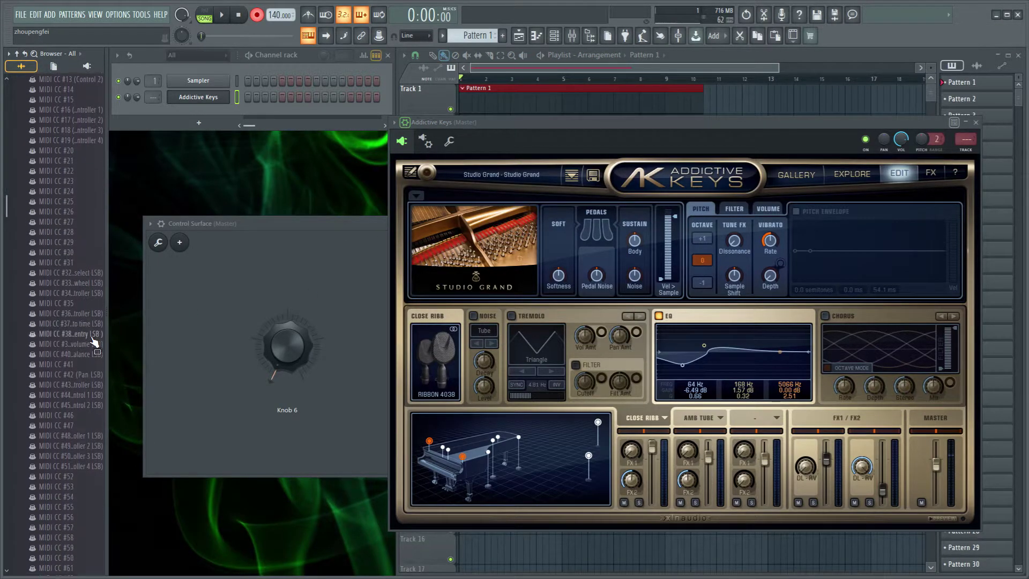
{"action": "scroll", "coordinate": [78, 355], "scroll_direction": "down", "scroll_amount": 1}
{"action": "left_click_drag", "start_coordinate": [63, 495], "coordinate": [74, 514]}
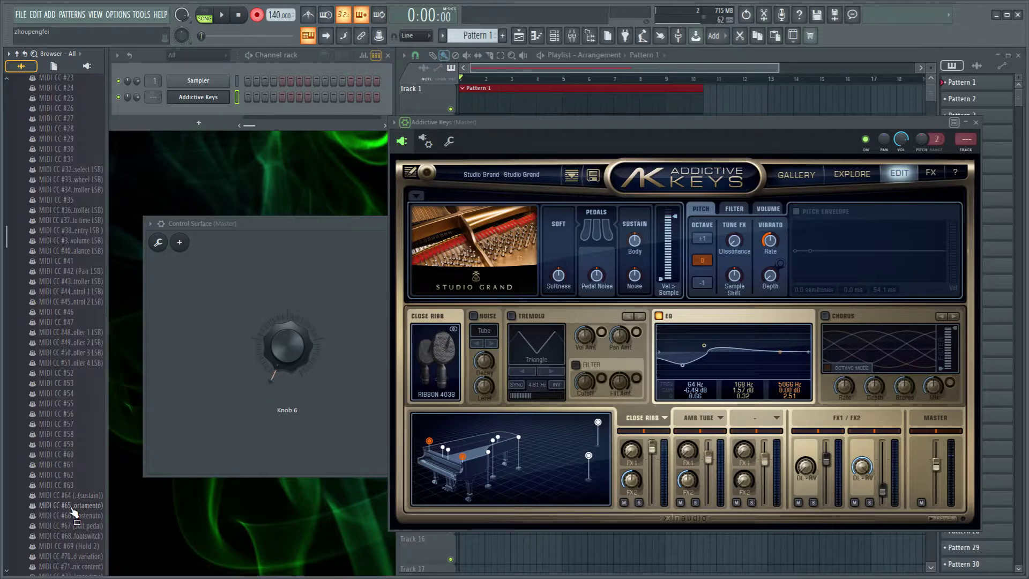
{"action": "mouse_move", "coordinate": [74, 512]}
{"action": "left_mouse_down"}
{"action": "mouse_move", "coordinate": [75, 521]}
{"action": "mouse_move", "coordinate": [78, 494]}
{"action": "left_mouse_up"}
- Set MIDI CC #64's internal controller to Surface - Knob 6
{"action": "right_click", "coordinate": [77, 494]}
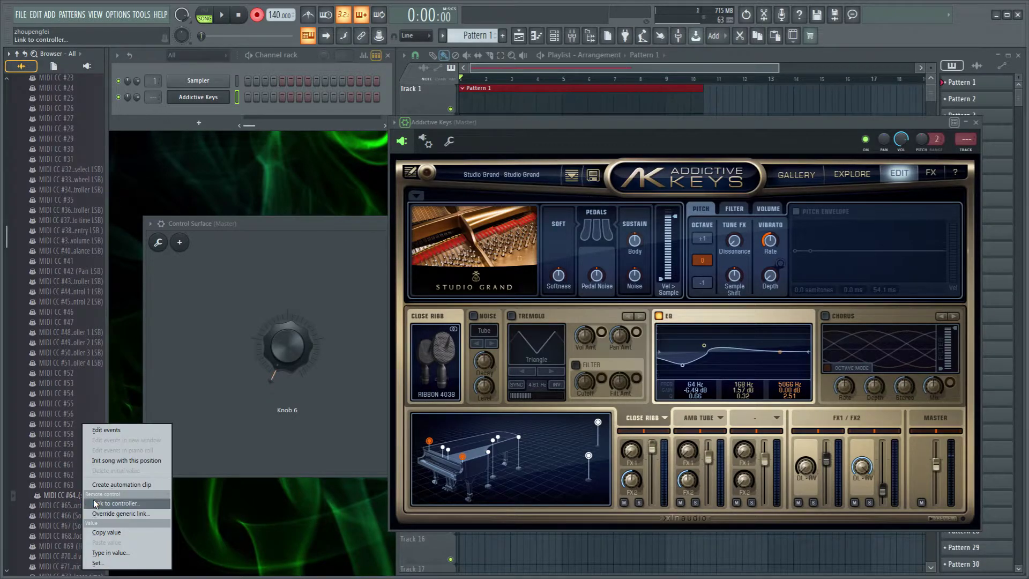
{"action": "left_click", "coordinate": [94, 503]}
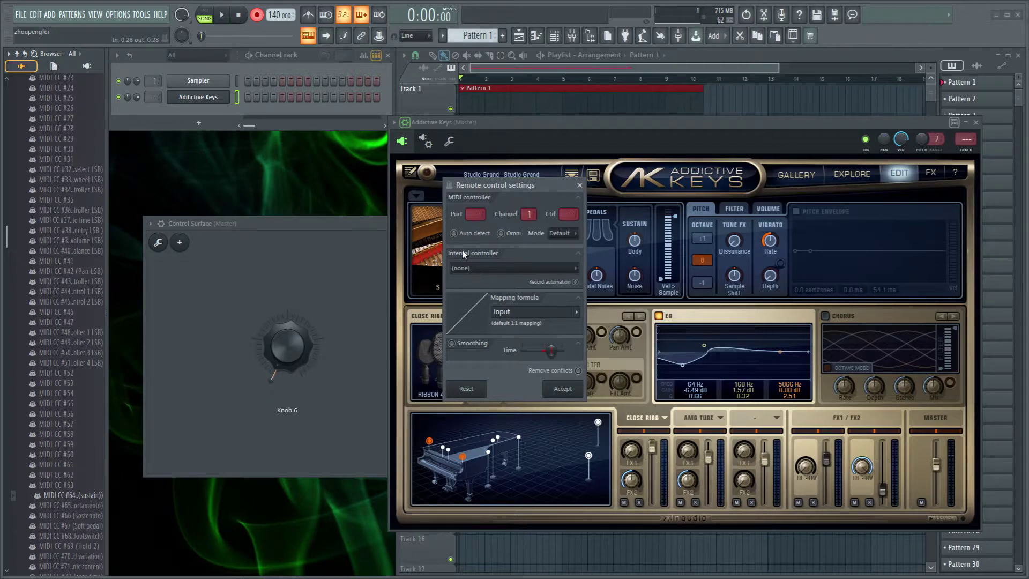
{"action": "left_click", "coordinate": [519, 271]}
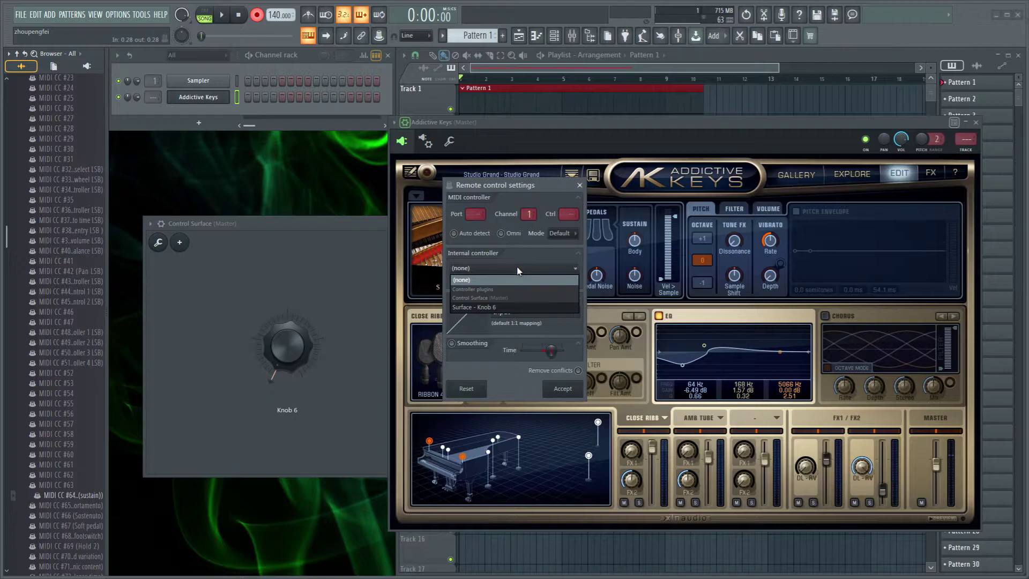
{"action": "left_click", "coordinate": [494, 310]}
{"action": "left_click_drag", "start_coordinate": [521, 193], "coordinate": [377, 214]}
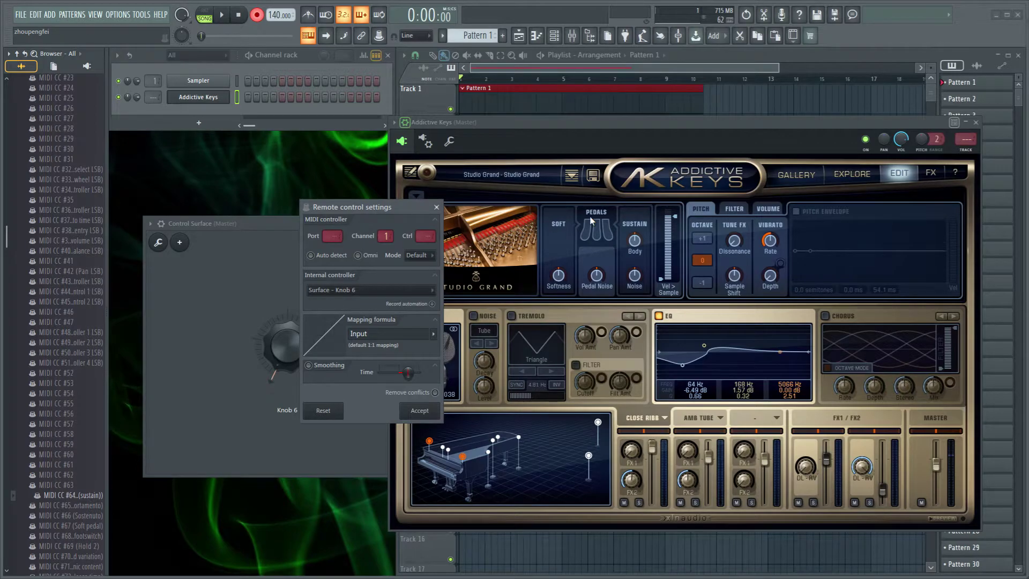
- Confirm the link to Knob 6, move Addictive Keys aside and arm Record
{"action": "left_click", "coordinate": [420, 412]}
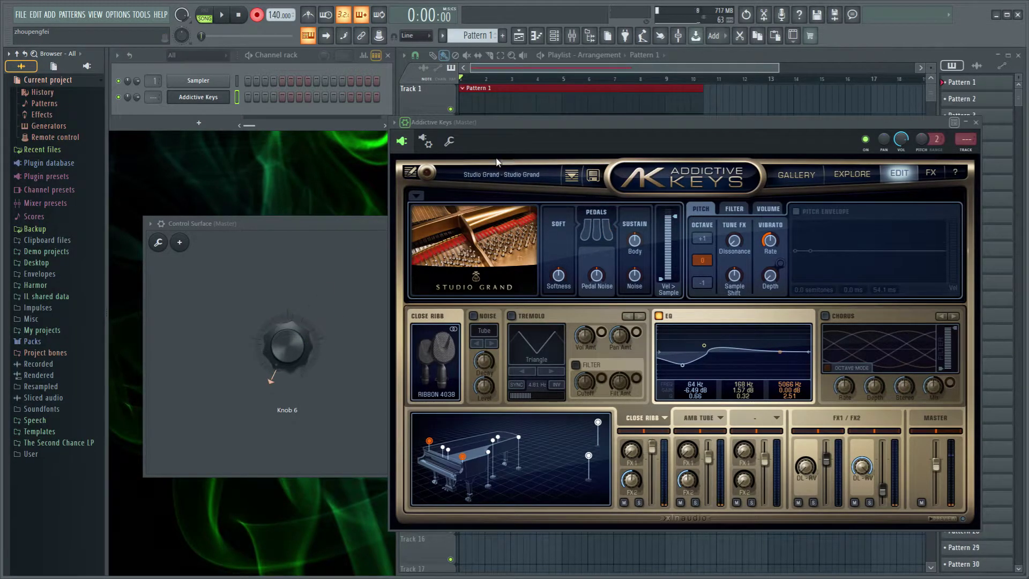
{"action": "left_click_drag", "start_coordinate": [549, 127], "coordinate": [501, 188]}
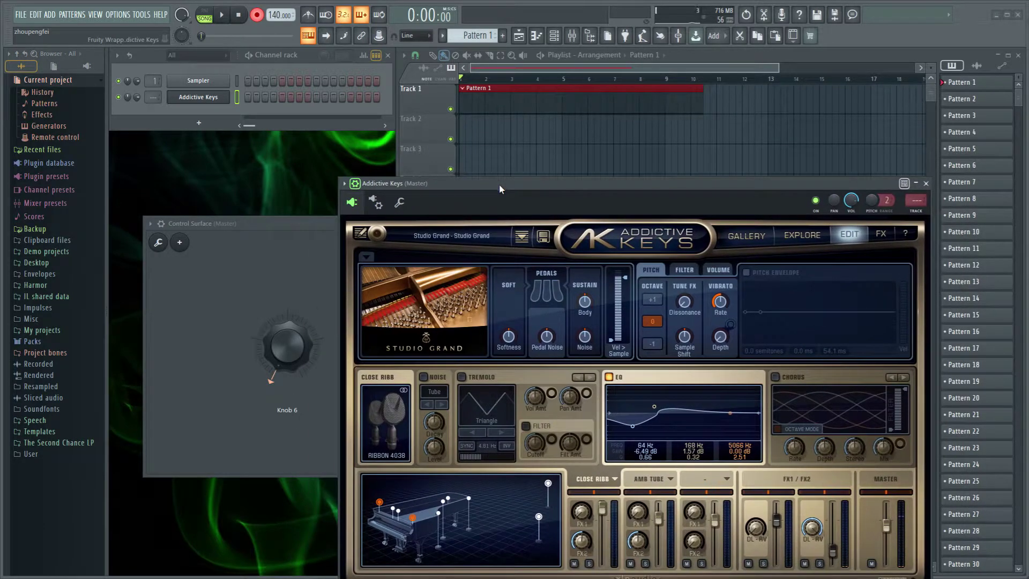
{"action": "left_click", "coordinate": [264, 19]}
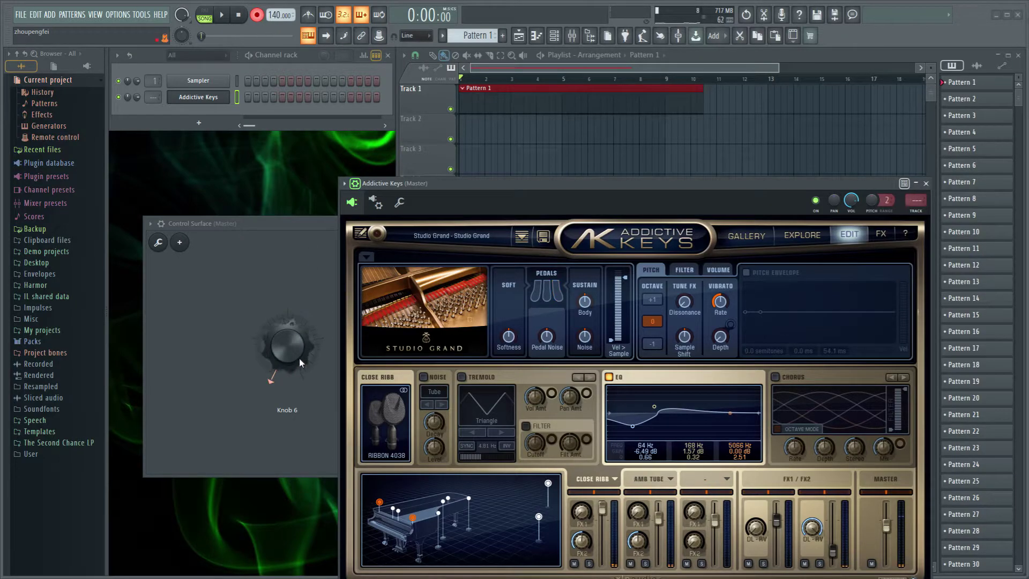
- Nudge Knob 6 clockwise and stretch Track 1's Pattern 1 clip to about 22 bars
{"action": "left_click_drag", "start_coordinate": [289, 338], "coordinate": [289, 338]}
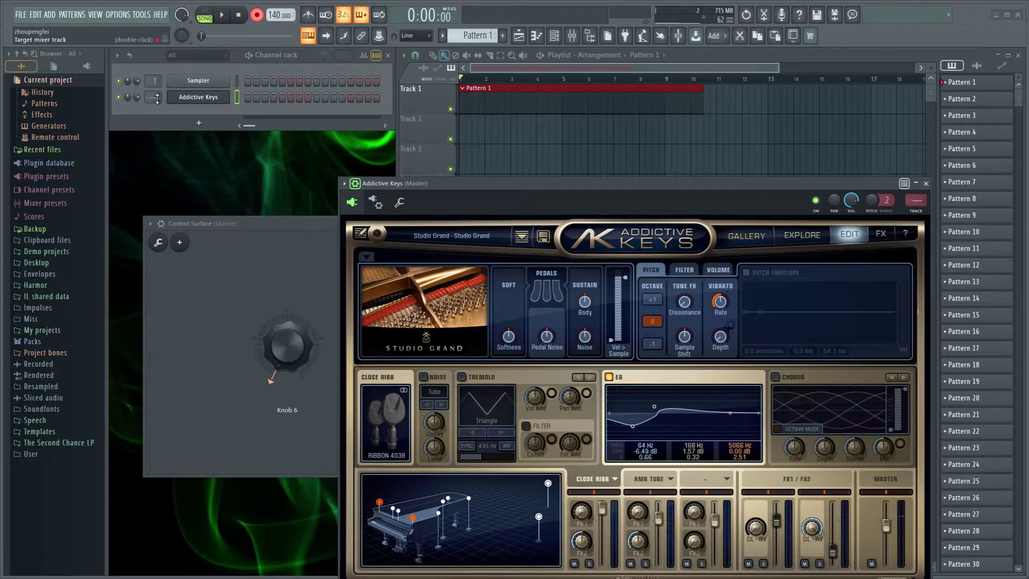
{"action": "scroll", "coordinate": [157, 98], "scroll_direction": "up", "scroll_amount": 2}
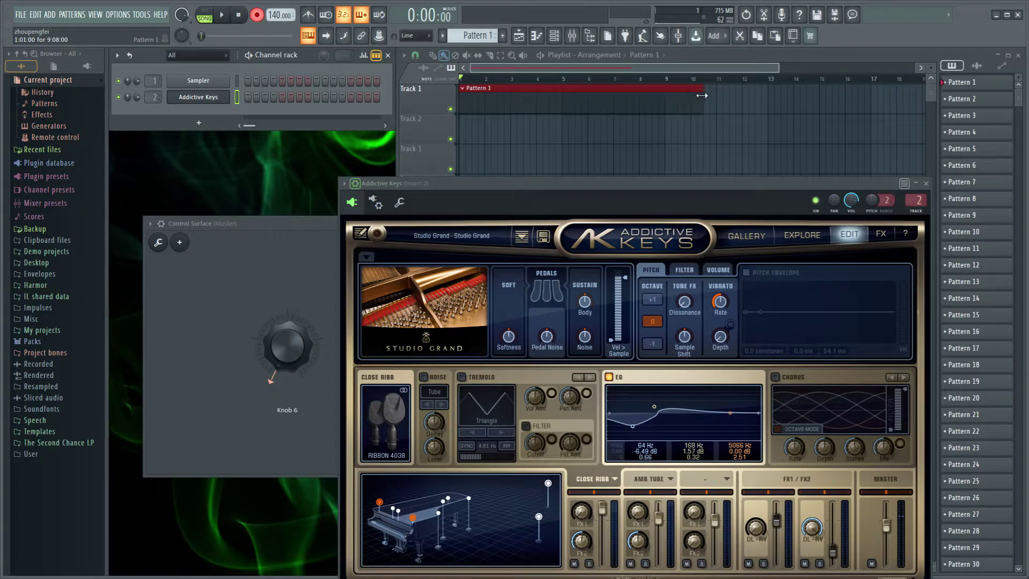
{"action": "left_click_drag", "start_coordinate": [702, 95], "coordinate": [752, 86]}
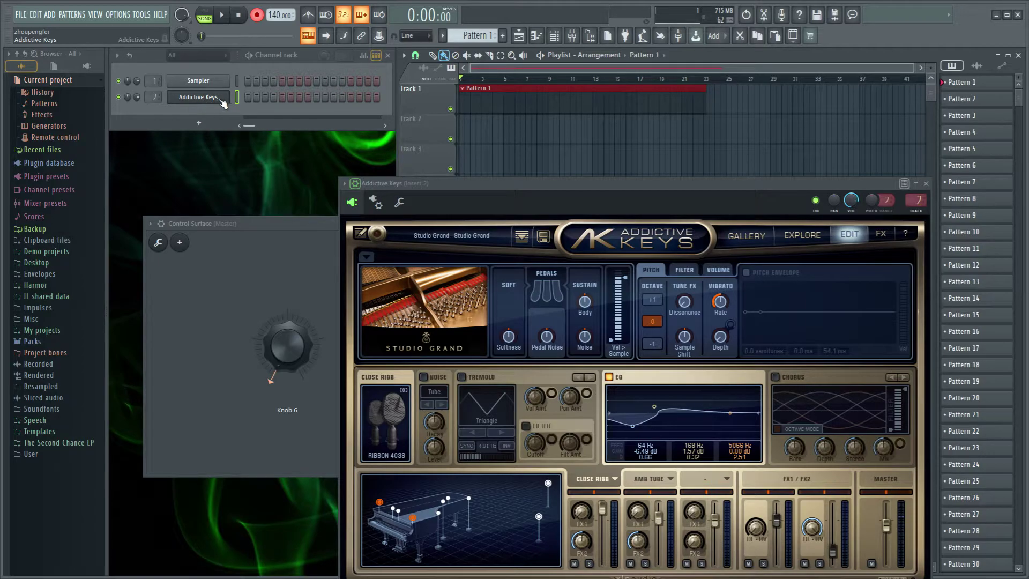
- Check the Record filter options, re-arm Record and start a second piano take with precount
{"action": "left_click", "coordinate": [259, 16]}
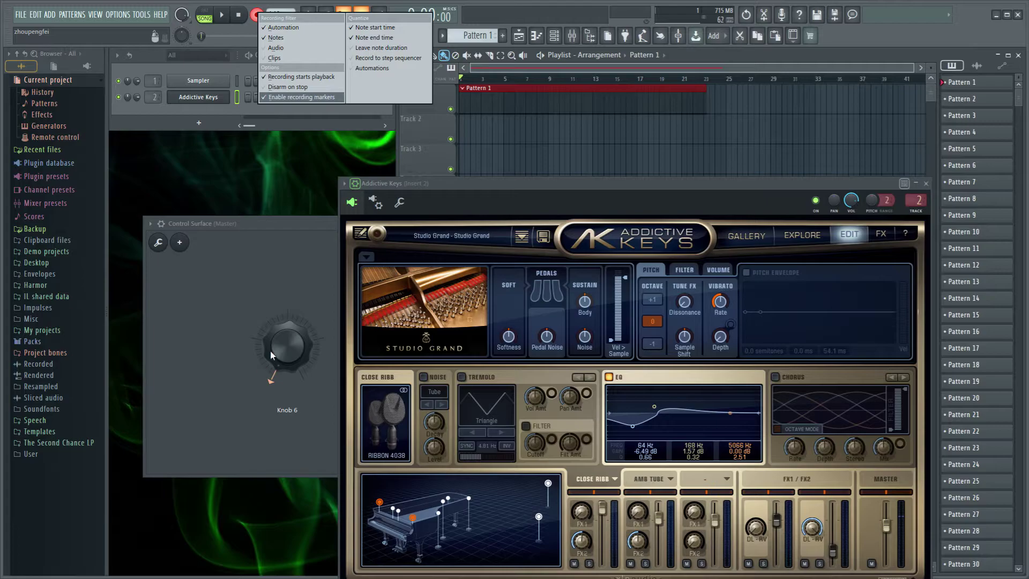
{"action": "left_click", "coordinate": [277, 335]}
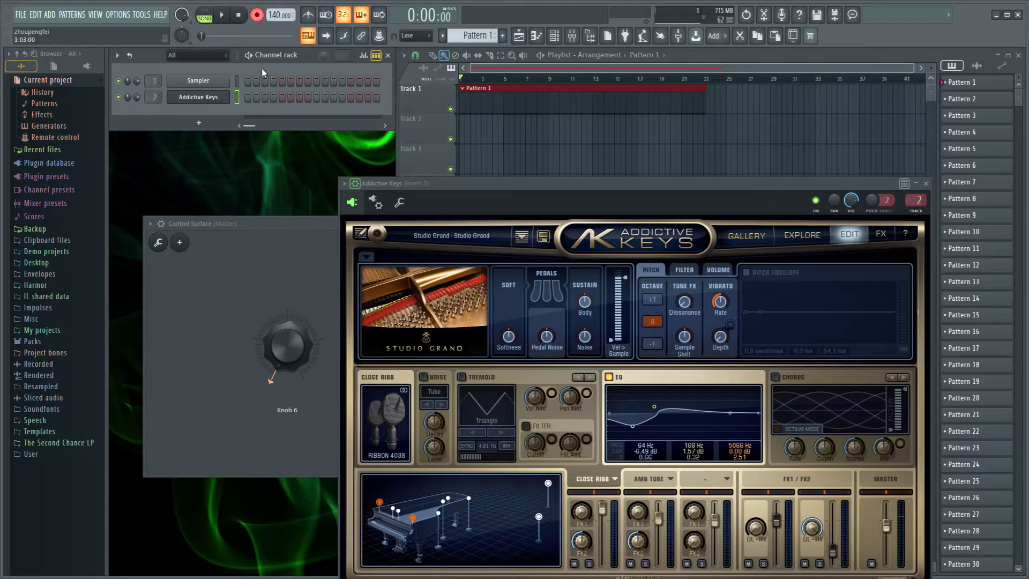
{"action": "left_click", "coordinate": [259, 17]}
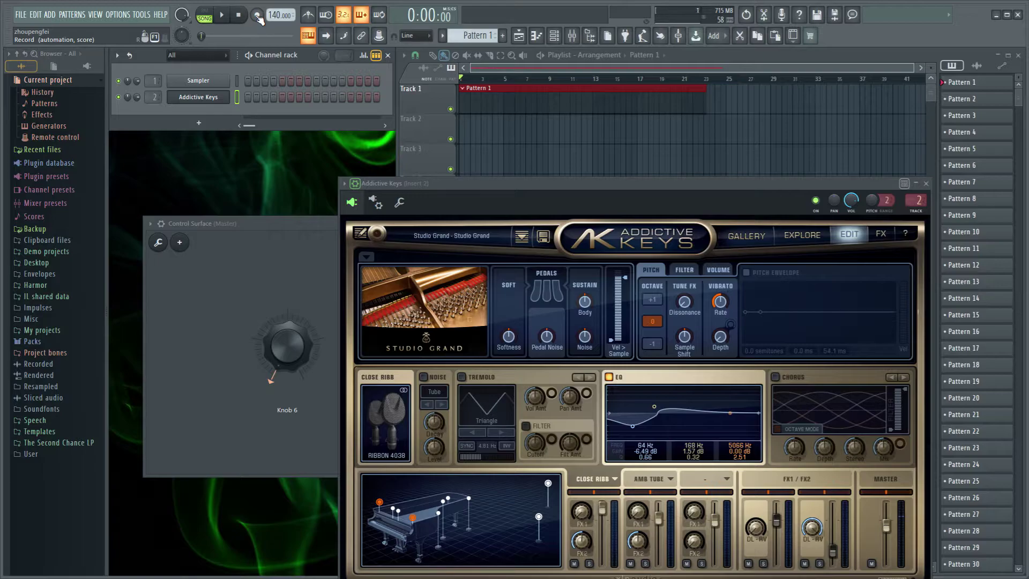
{"action": "left_click", "coordinate": [258, 17]}
{"action": "key", "text": "space"}
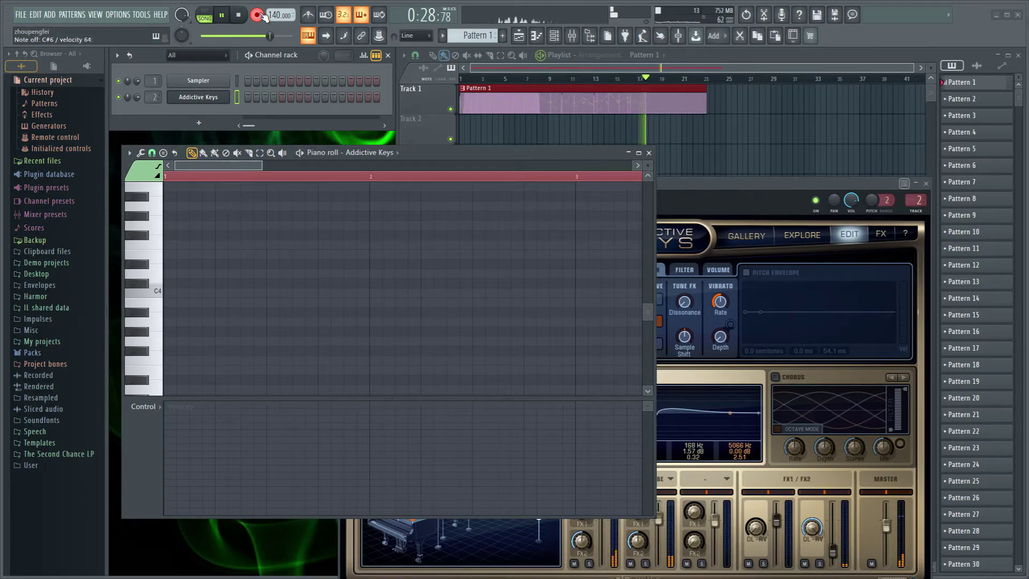
- Stop the take, zoom the playlist onto Pattern 1 and close the piano roll
{"action": "key", "text": "space"}
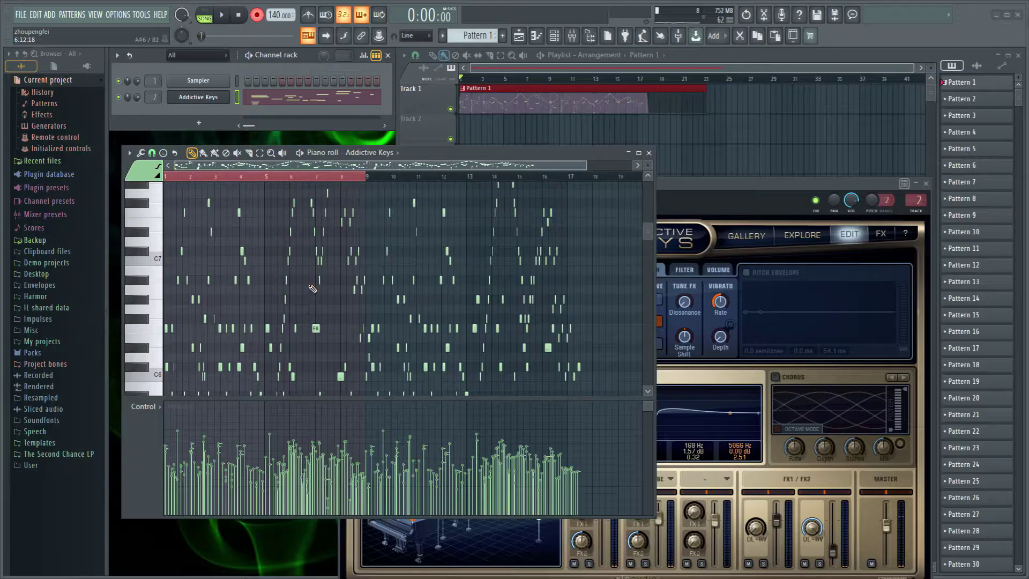
{"action": "scroll", "coordinate": [424, 208], "scroll_direction": "down", "scroll_amount": 2}
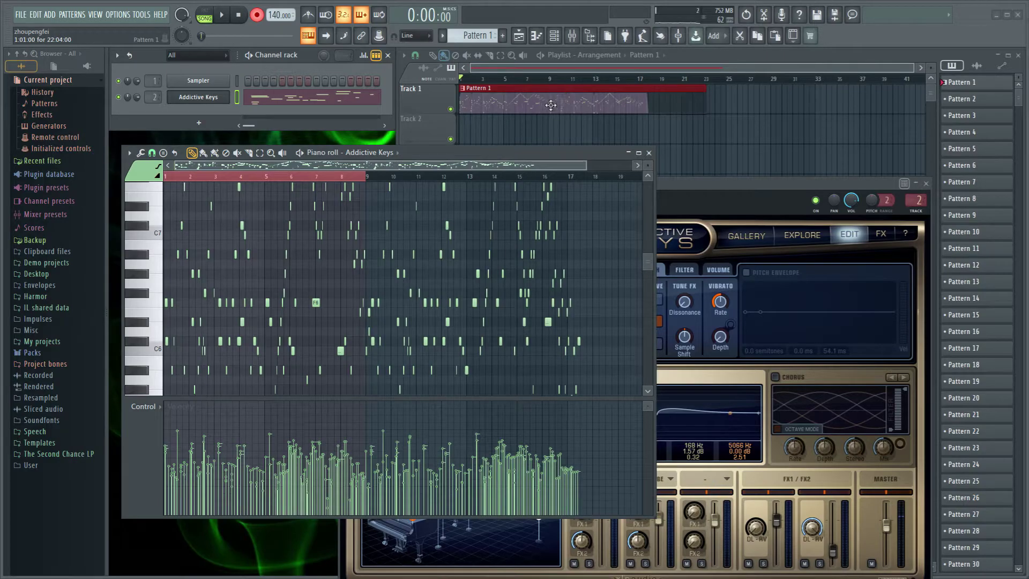
{"action": "left_click_drag", "start_coordinate": [914, 63], "coordinate": [506, 68]}
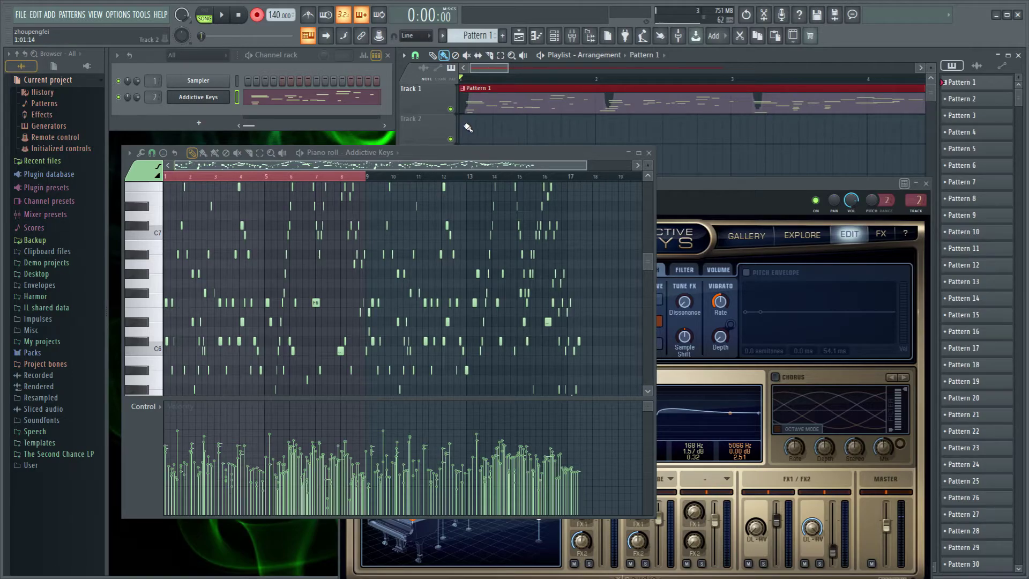
{"action": "left_click", "coordinate": [649, 152]}
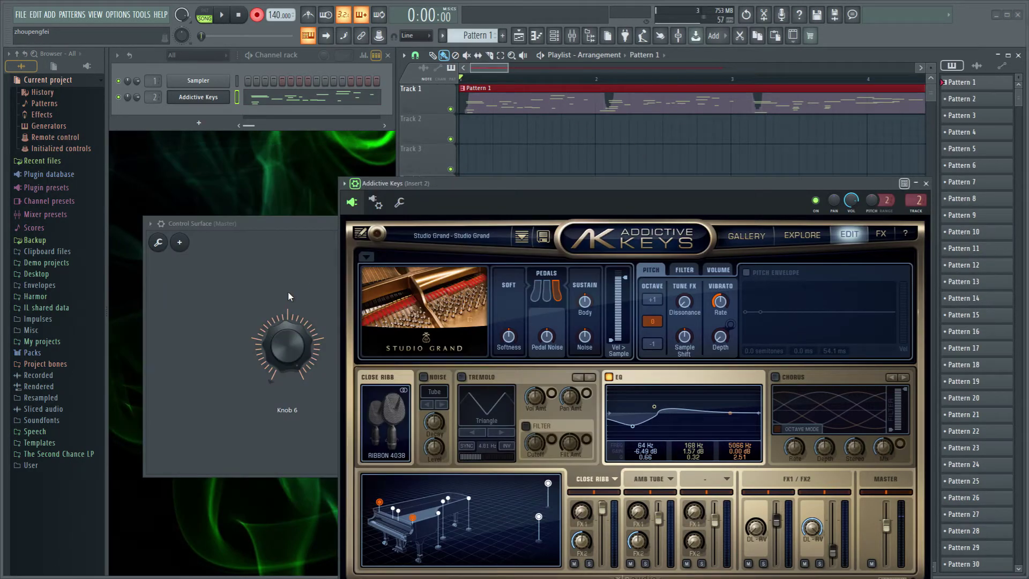
{"action": "left_click_drag", "start_coordinate": [300, 229], "coordinate": [288, 234]}
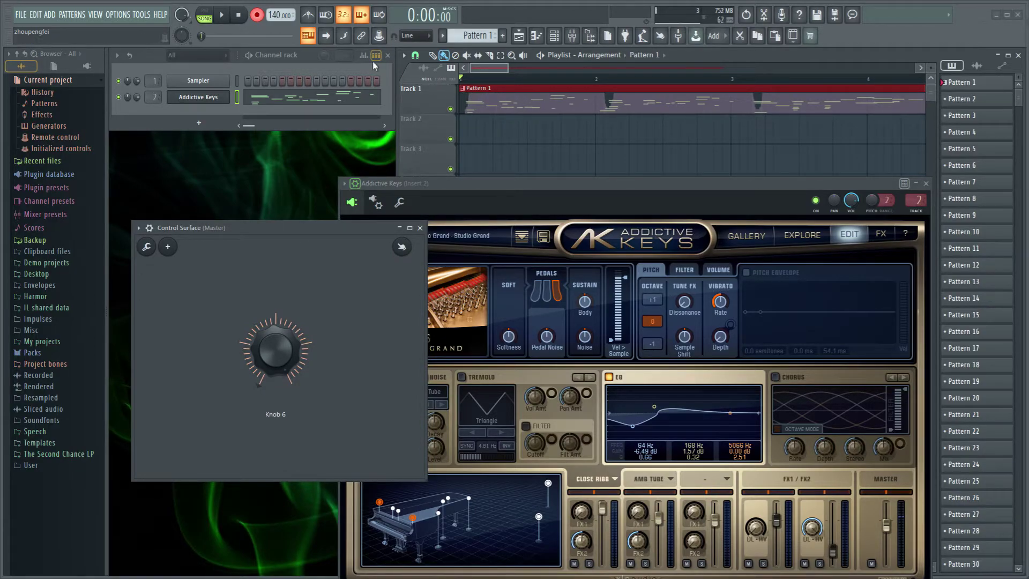
- Open Knob 6's recorded events via Edit events and raise the events window
{"action": "right_click", "coordinate": [270, 362]}
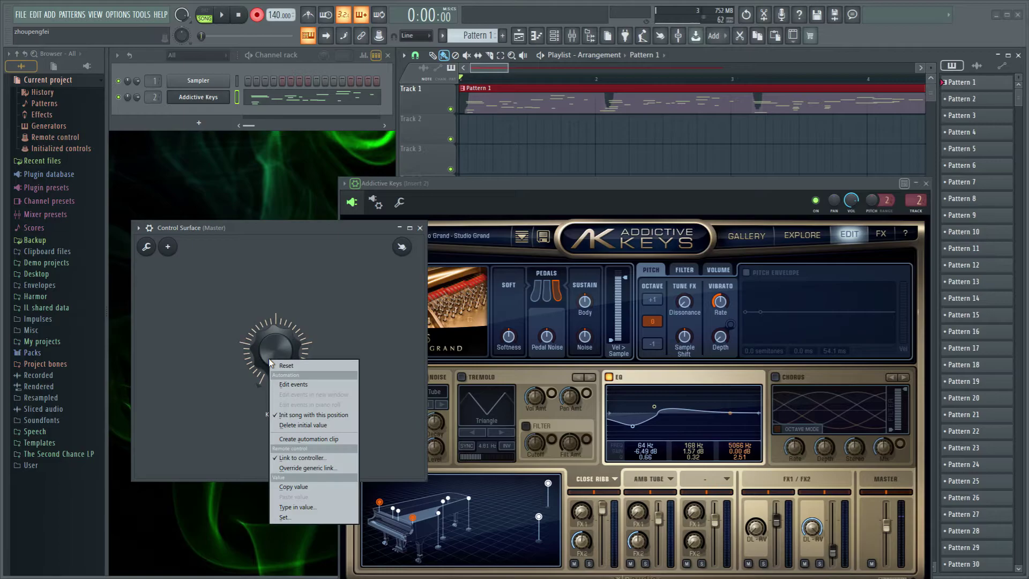
{"action": "left_click", "coordinate": [284, 385]}
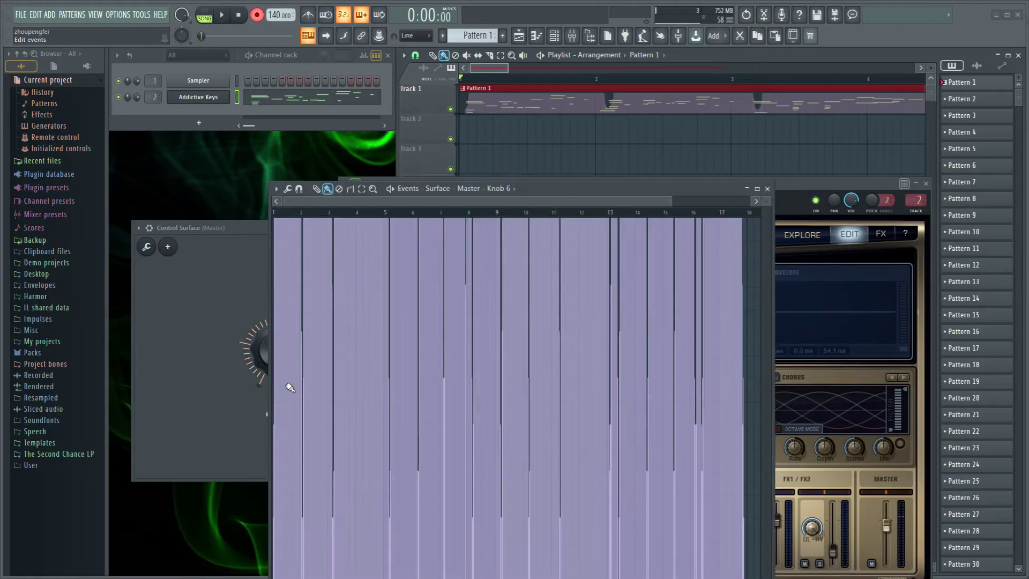
{"action": "left_click_drag", "start_coordinate": [483, 188], "coordinate": [503, 108]}
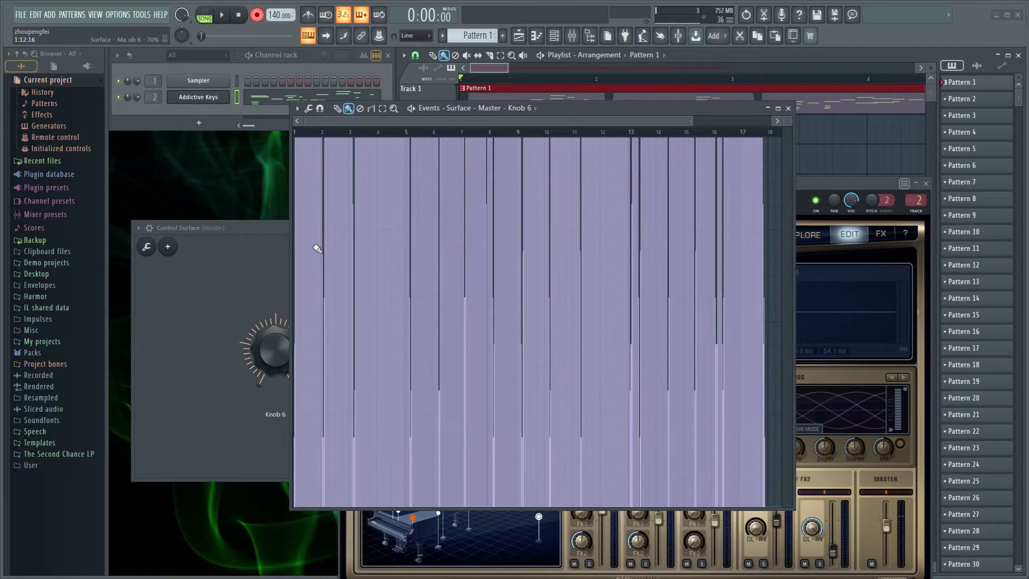
- Turn Knob 6's events into an automation clip, with Decimate threshold set near maximum
{"action": "left_click", "coordinate": [298, 109]}
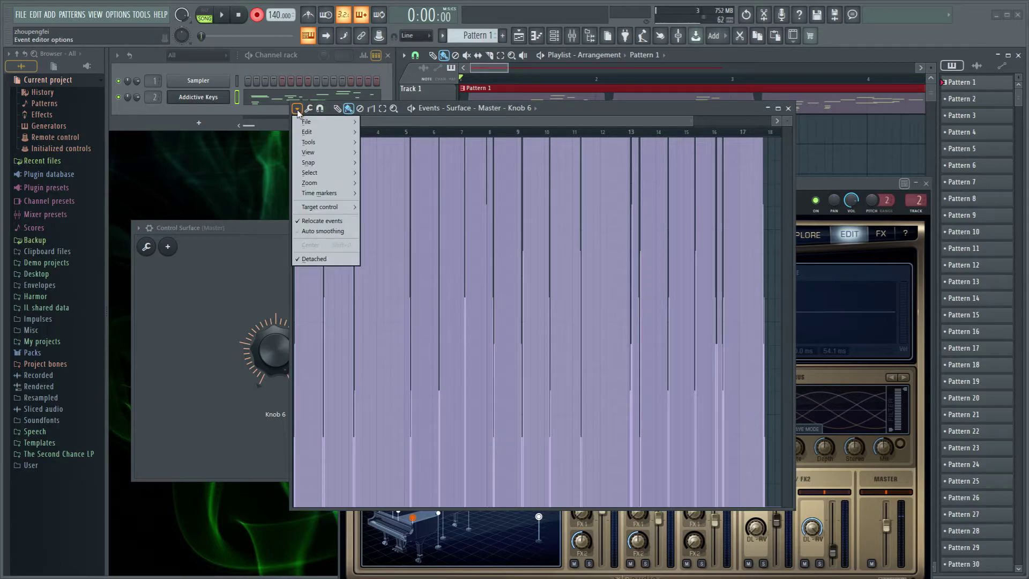
{"action": "mouse_move", "coordinate": [306, 133]}
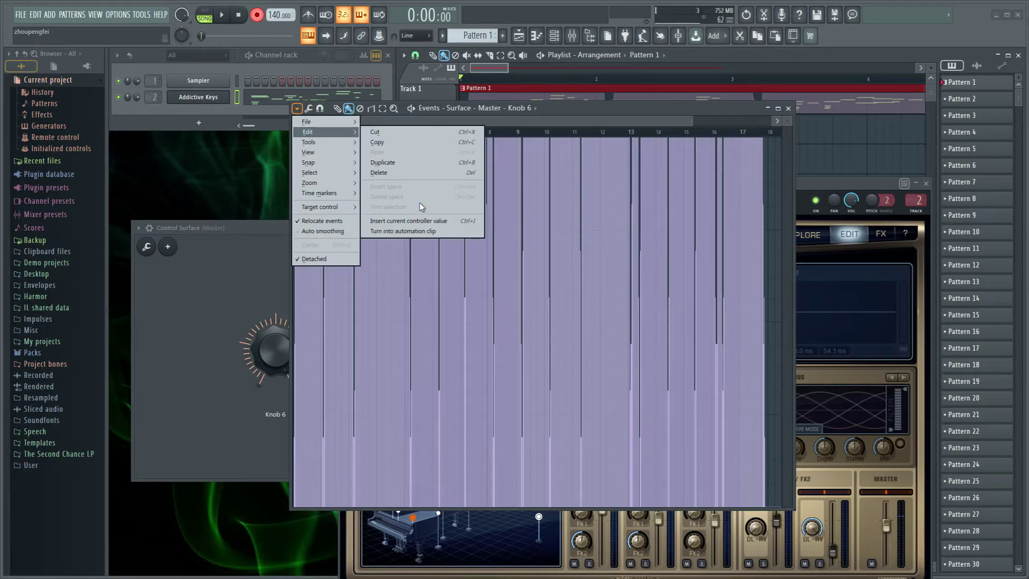
{"action": "left_click", "coordinate": [426, 231]}
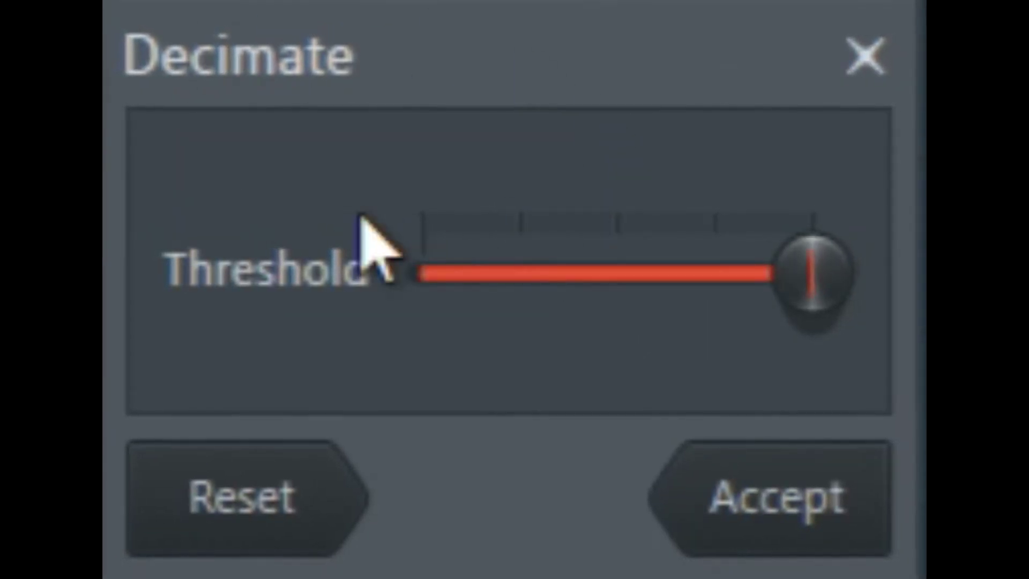
{"action": "left_click_drag", "start_coordinate": [794, 279], "coordinate": [661, 276]}
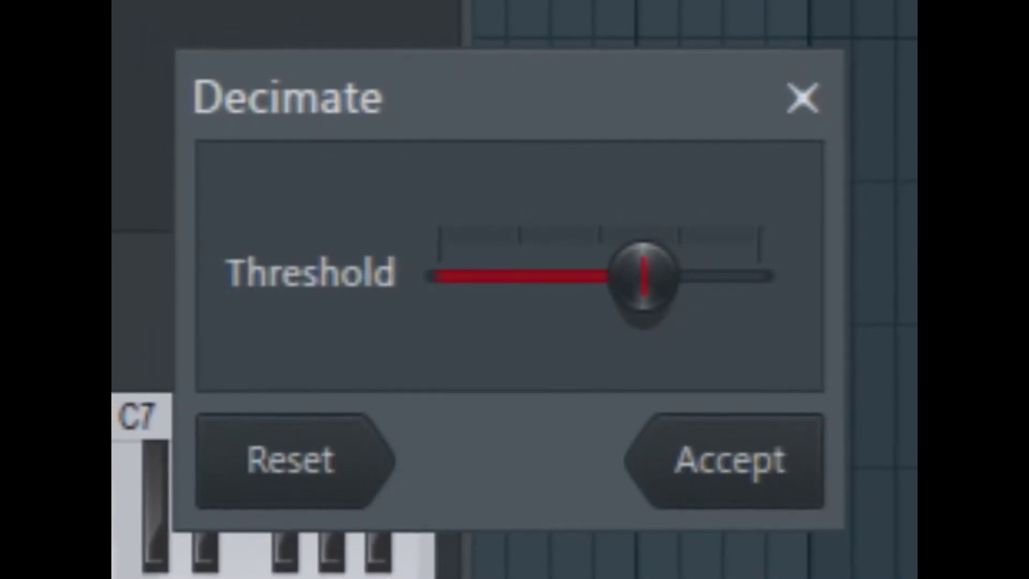
{"action": "left_click_drag", "start_coordinate": [727, 294], "coordinate": [775, 295]}
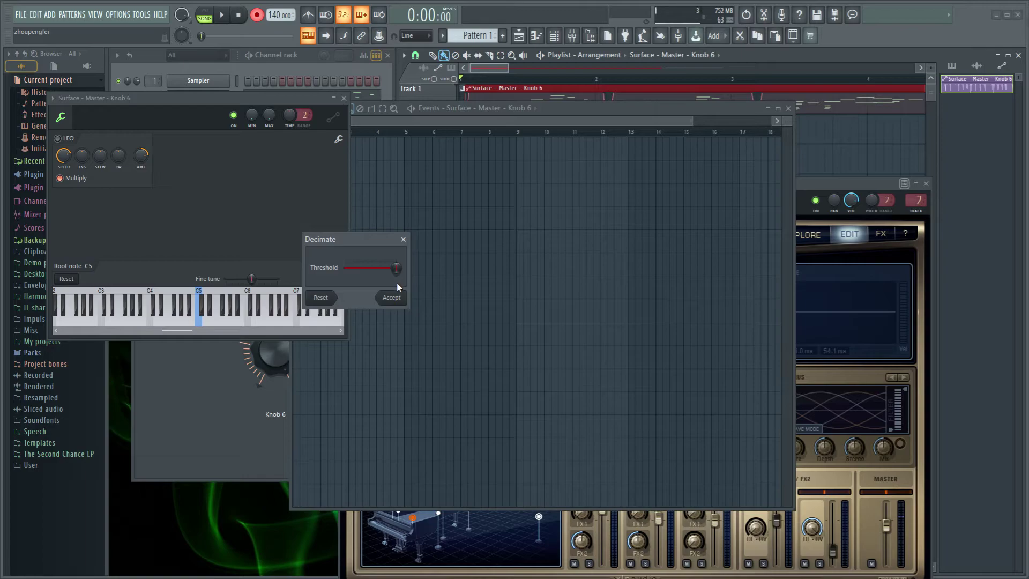
- Accept the decimation and place the Knob 6 automation clip on Track 2 at song start
{"action": "left_click", "coordinate": [392, 298]}
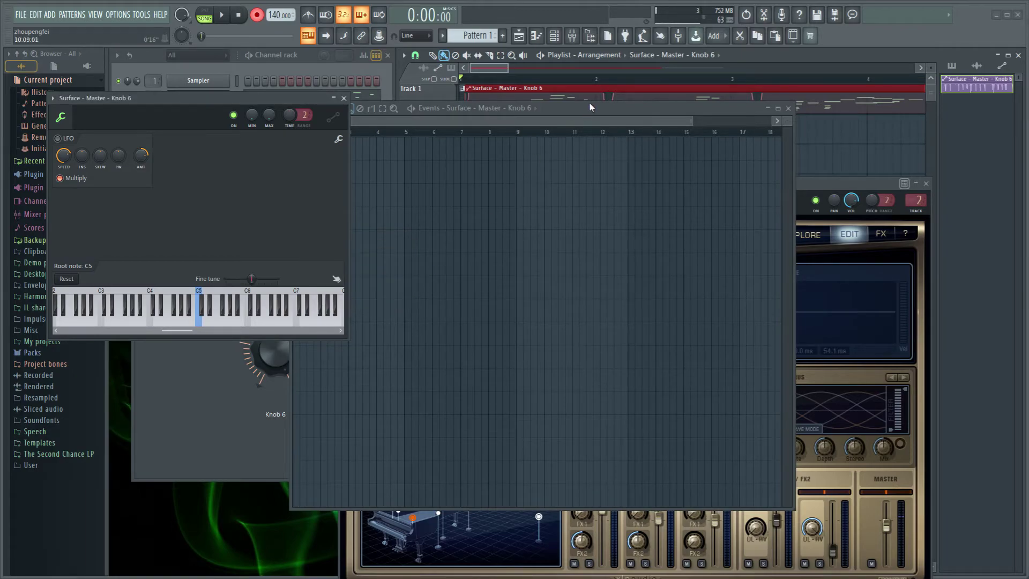
{"action": "left_click_drag", "start_coordinate": [589, 107], "coordinate": [590, 203]}
{"action": "left_click_drag", "start_coordinate": [535, 92], "coordinate": [532, 121]}
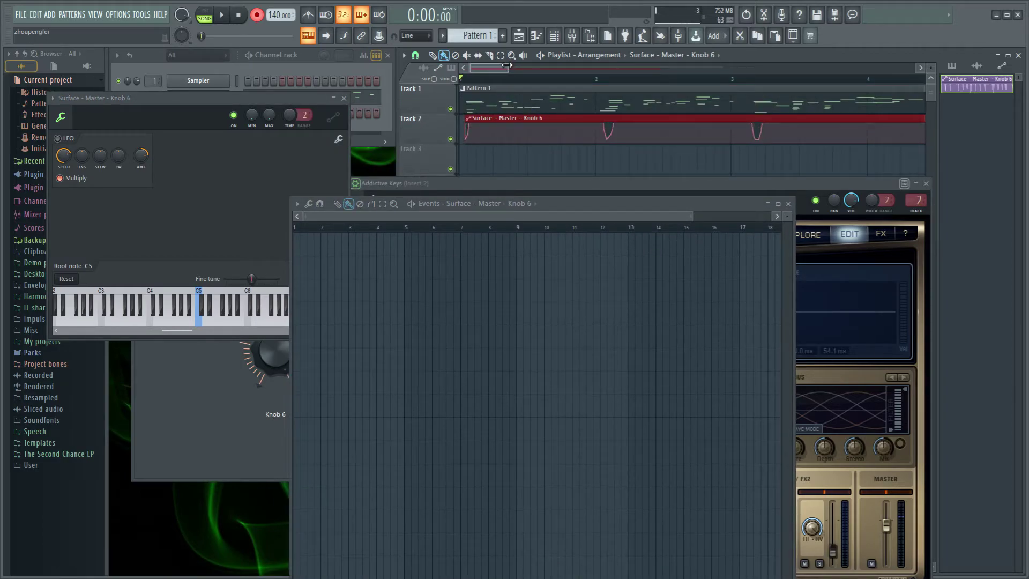
{"action": "left_click_drag", "start_coordinate": [507, 65], "coordinate": [624, 70]}
{"action": "left_click", "coordinate": [531, 80]}
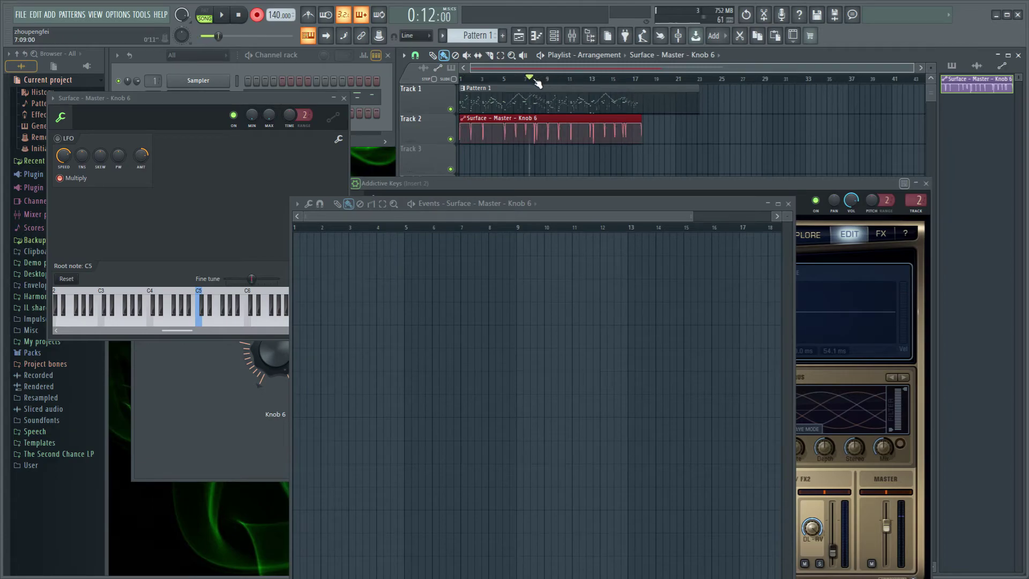
{"action": "left_click", "coordinate": [465, 79]}
- Zoom the playlist in on Track 2's start and open the automation clip's context menu
{"action": "right_click", "coordinate": [466, 121]}
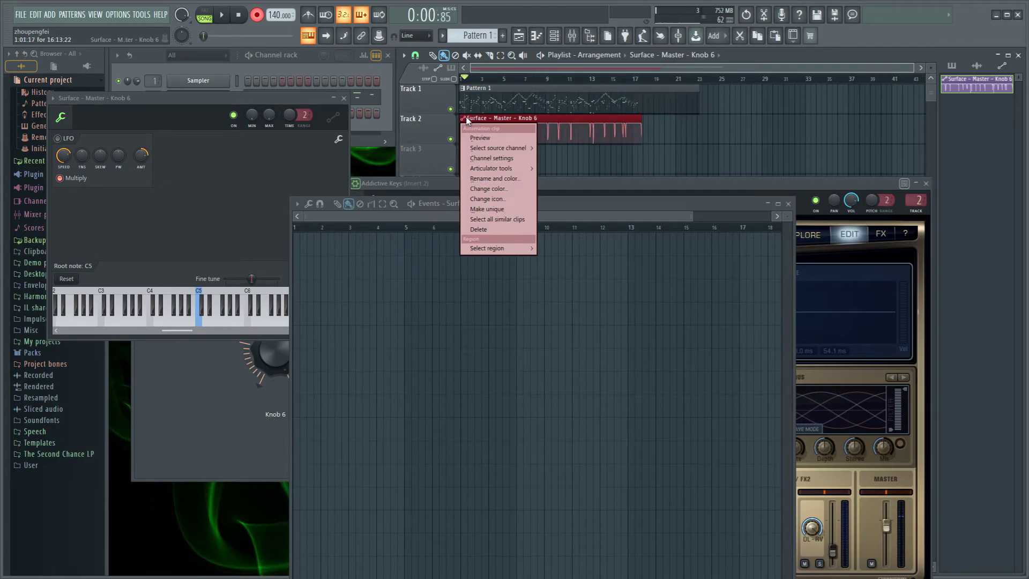
{"action": "left_click", "coordinate": [579, 148]}
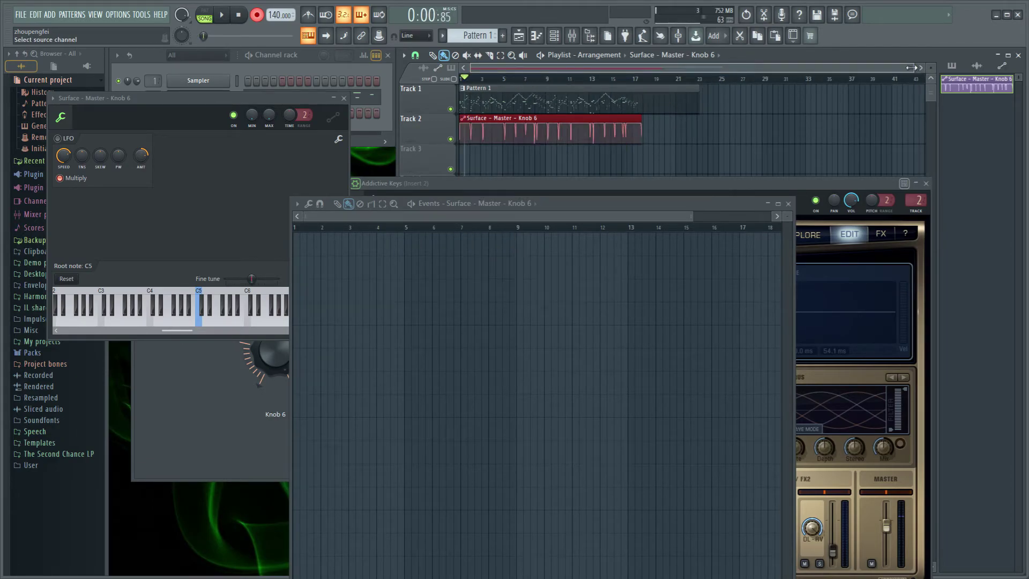
{"action": "left_click_drag", "start_coordinate": [911, 68], "coordinate": [519, 68]}
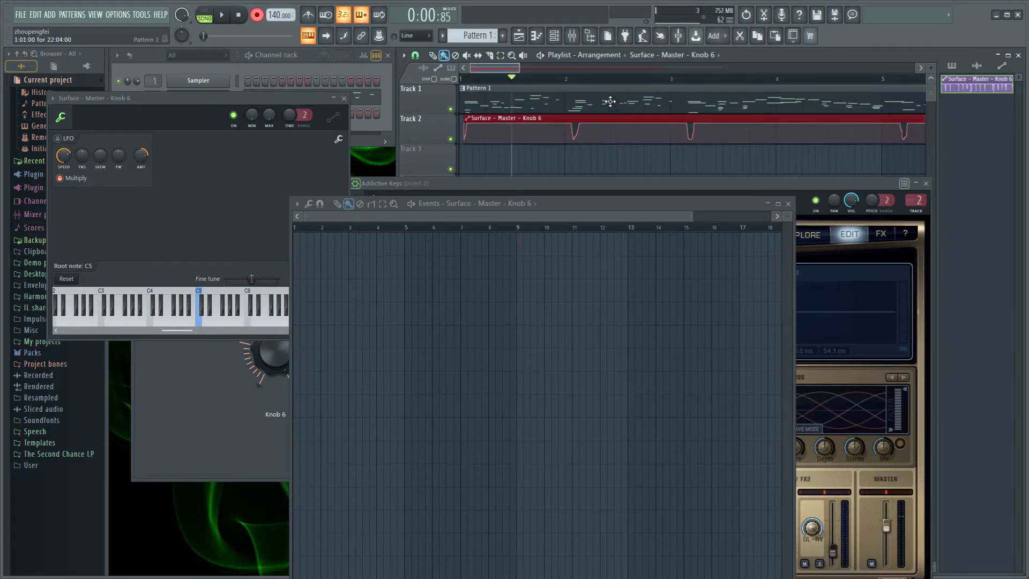
{"action": "left_click_drag", "start_coordinate": [495, 68], "coordinate": [520, 70]}
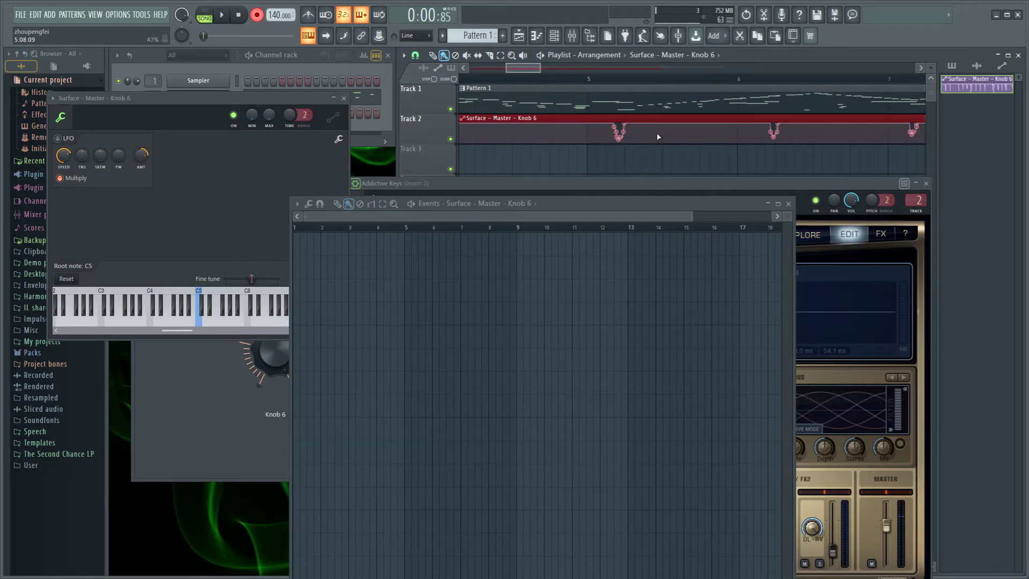
{"action": "left_click", "coordinate": [462, 118]}
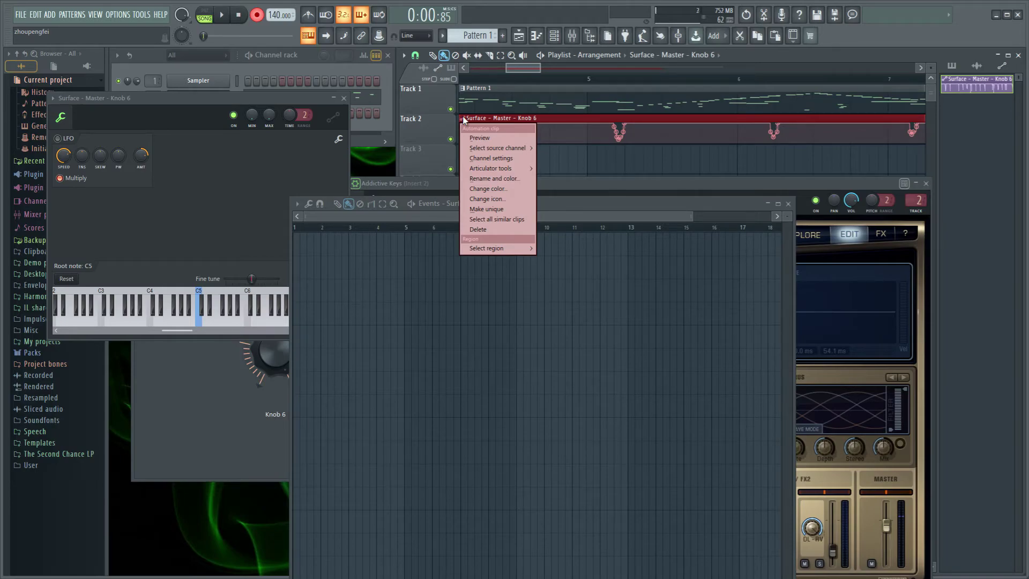
- Apply Articulator tools > Smooth up to the Knob 6 clip and accept the settings
{"action": "mouse_move", "coordinate": [491, 169]}
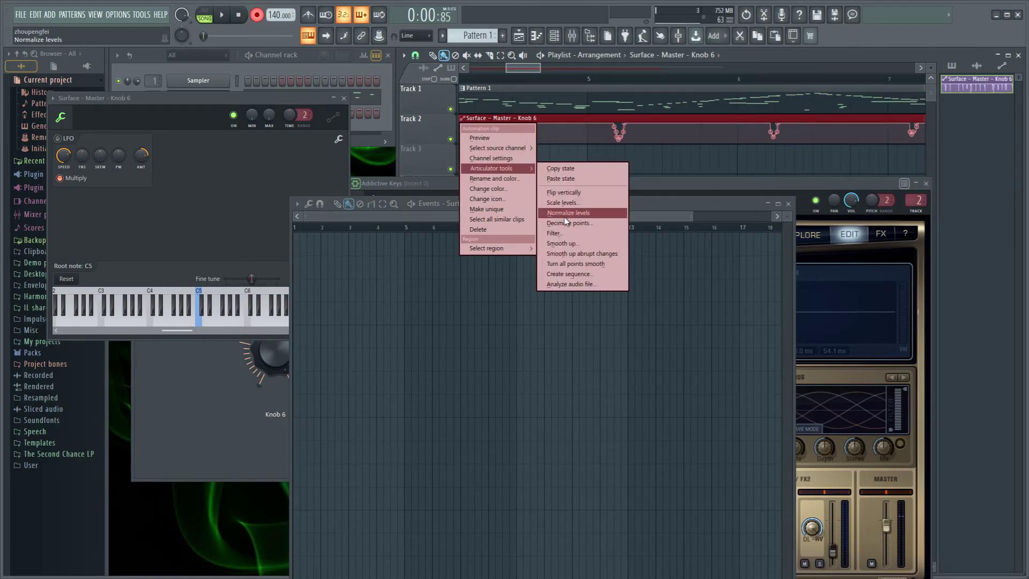
{"action": "left_click", "coordinate": [571, 244]}
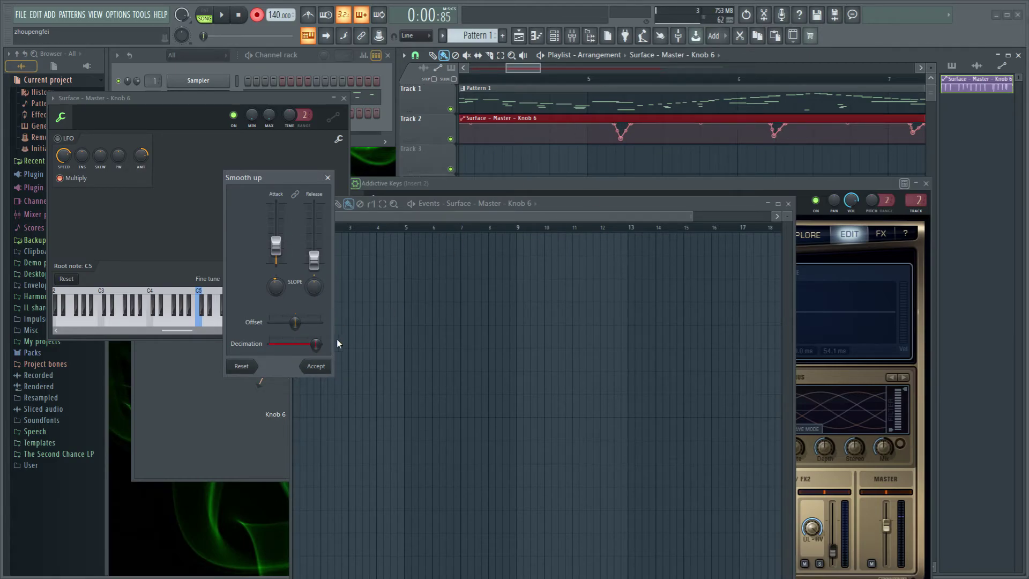
{"action": "left_click", "coordinate": [316, 367]}
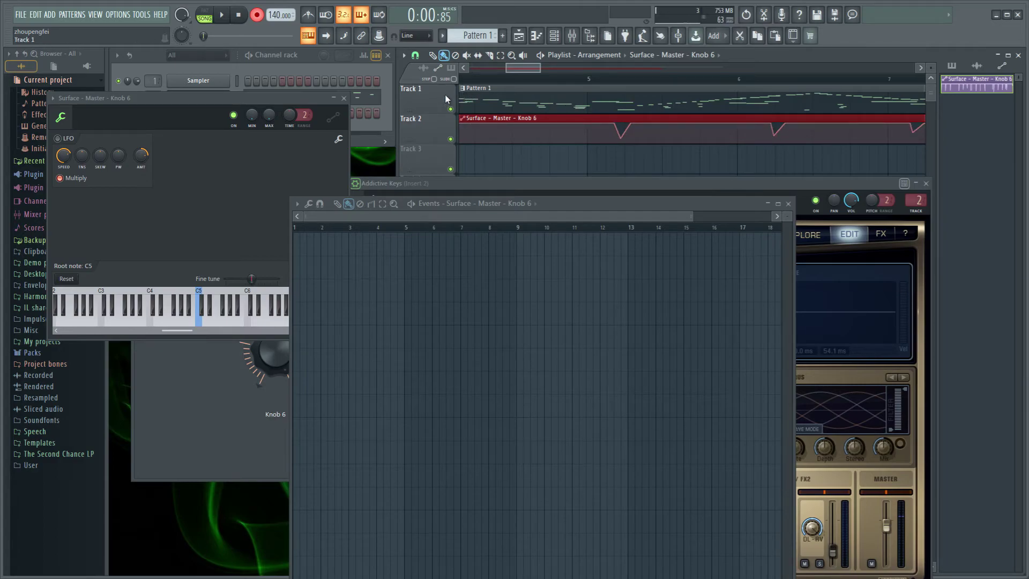
- Close the Knob 6 settings and events windows and play the song to hear the smoothing
{"action": "left_click", "coordinate": [344, 98]}
{"action": "left_click", "coordinate": [221, 15]}
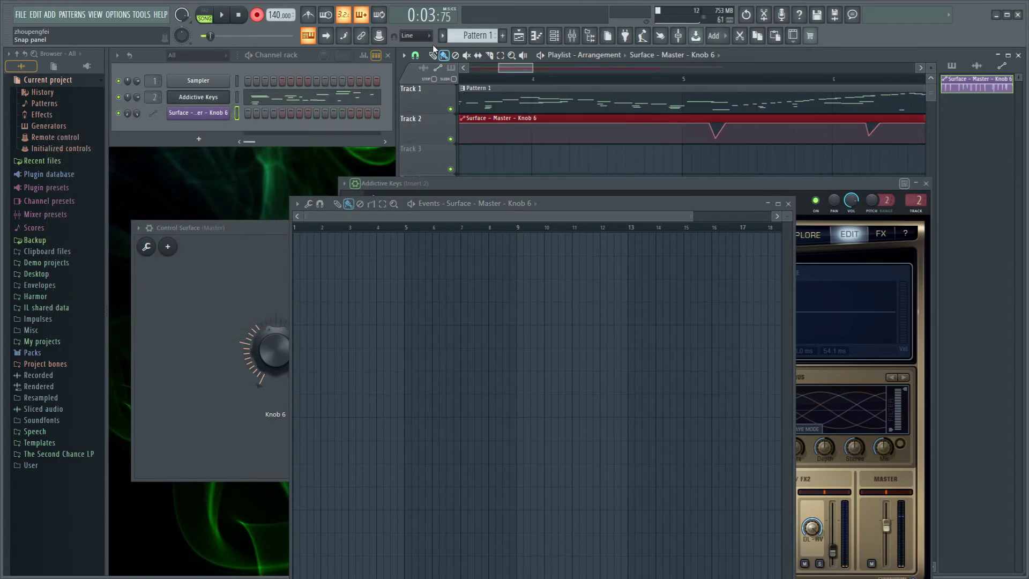
{"action": "left_click", "coordinate": [221, 16]}
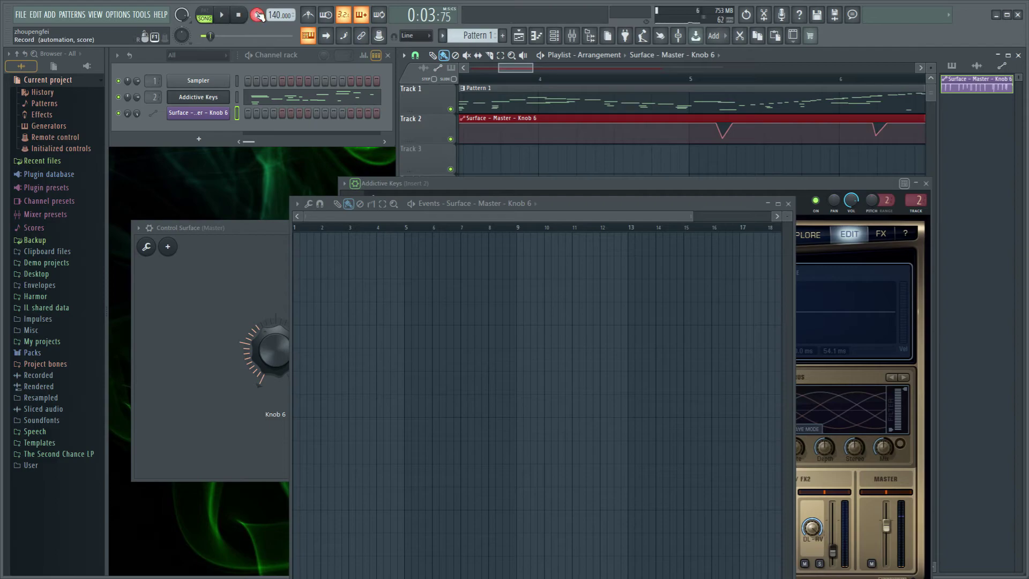
{"action": "left_click", "coordinate": [221, 15]}
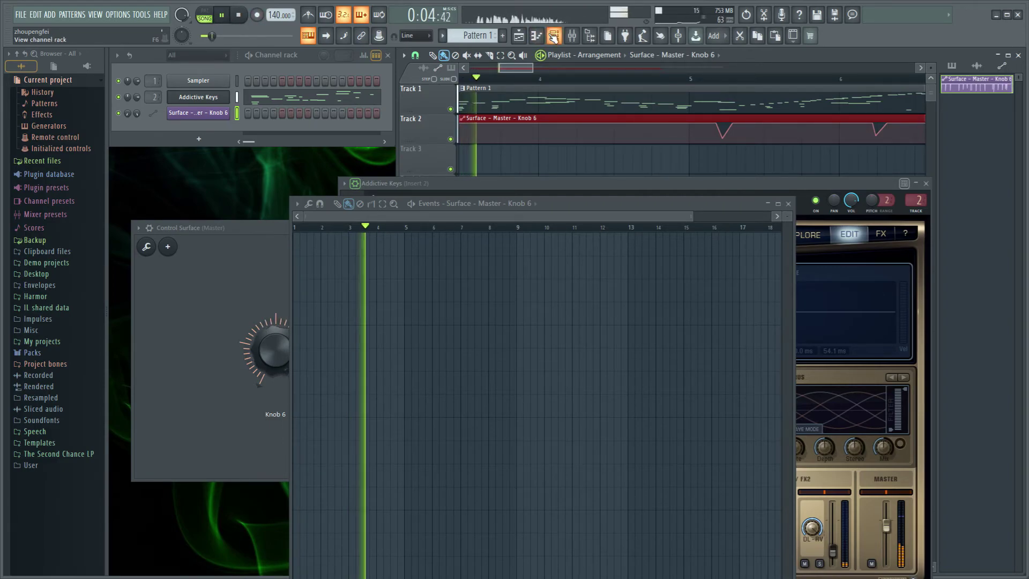
{"action": "left_click_drag", "start_coordinate": [534, 68], "coordinate": [703, 68]}
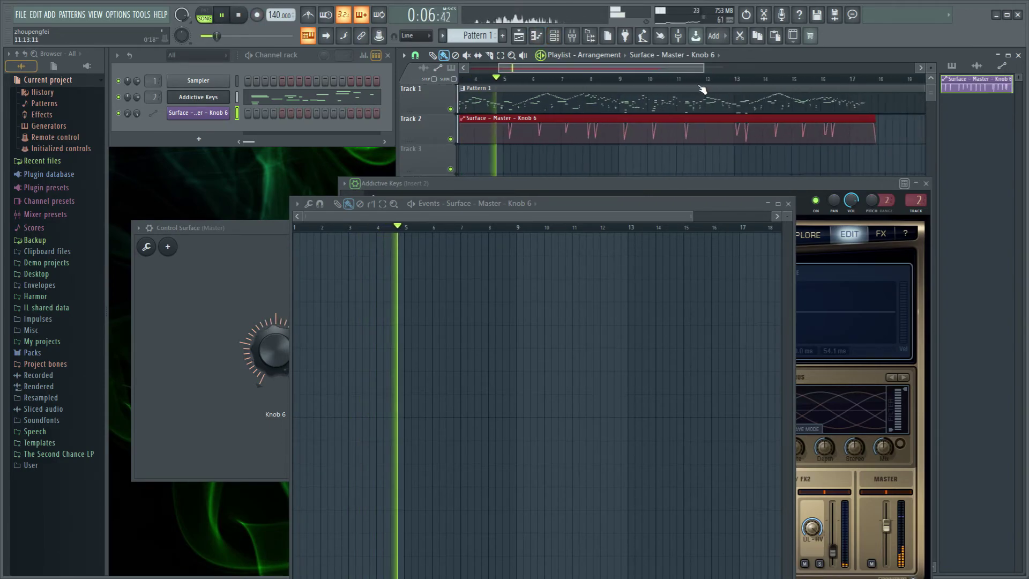
{"action": "left_click", "coordinate": [788, 203]}
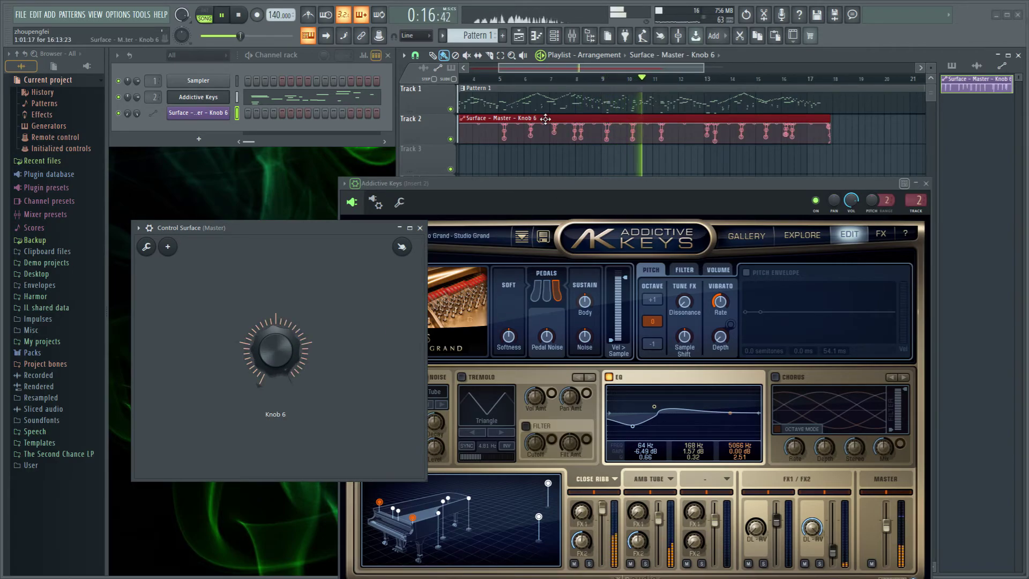
- Mute both playlist clips using the Mute tool
{"action": "mouse_move", "coordinate": [540, 120]}
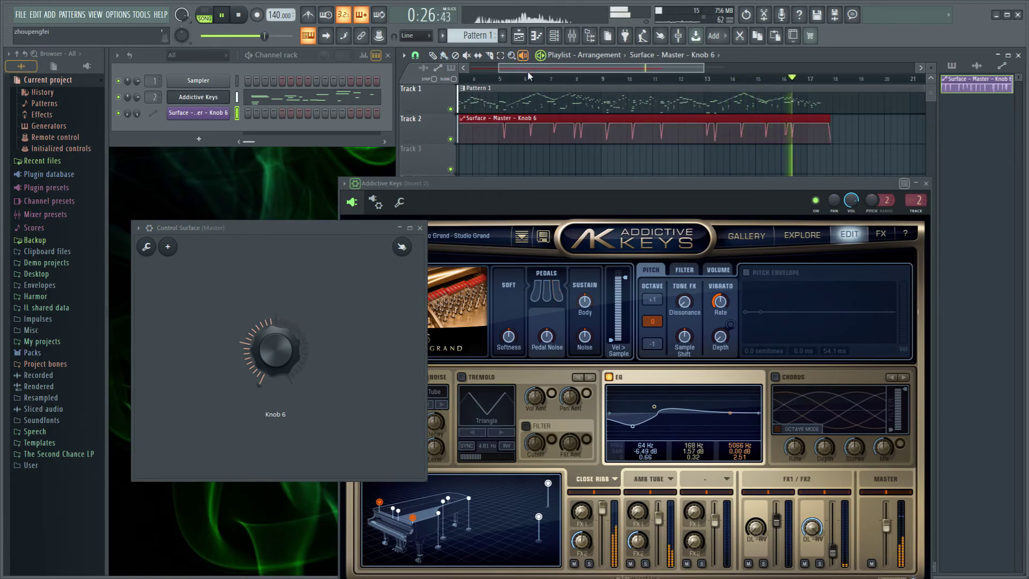
{"action": "left_click", "coordinate": [466, 55]}
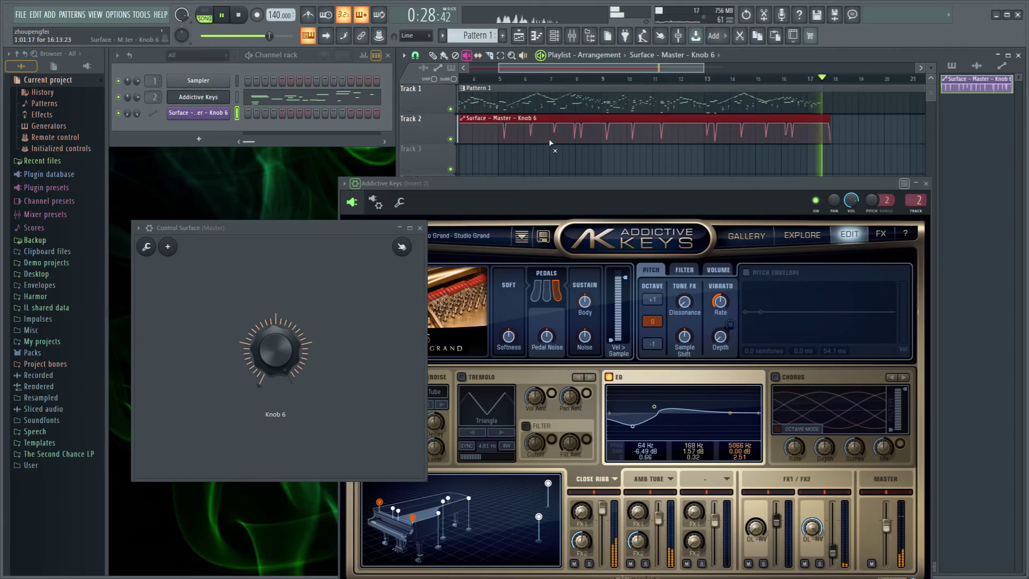
{"action": "left_click", "coordinate": [542, 119]}
- Unmute both clips, reselect the Draw tool, replay from around bar 3 and pause
{"action": "left_click", "coordinate": [542, 118]}
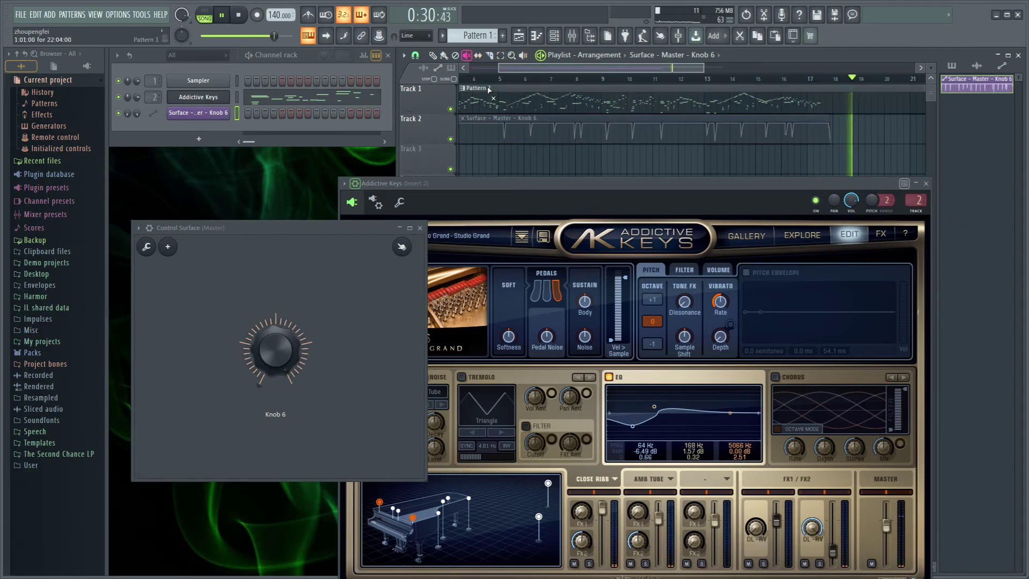
{"action": "left_click", "coordinate": [432, 55]}
{"action": "left_click", "coordinate": [459, 79]}
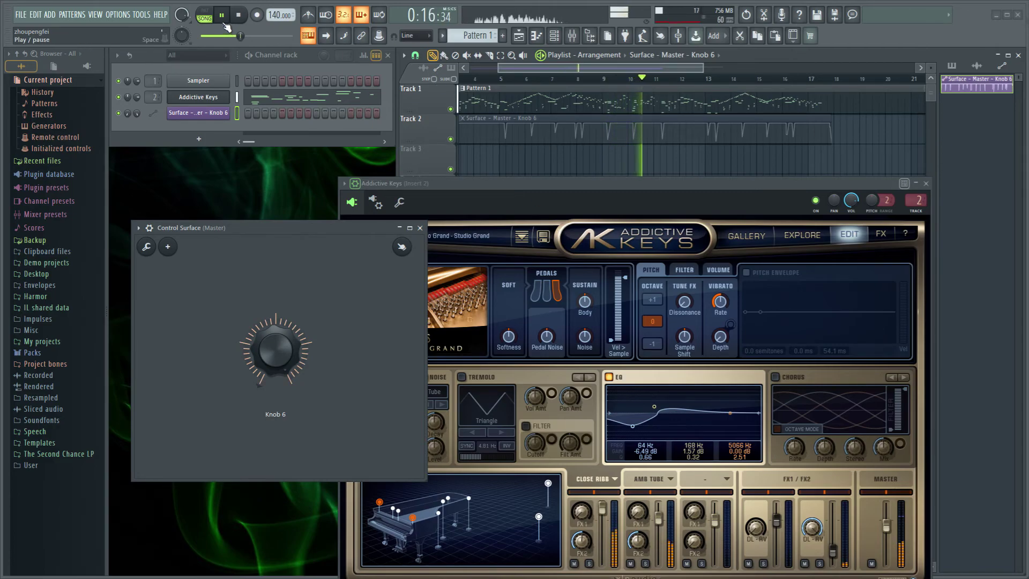
{"action": "mouse_move", "coordinate": [487, 143]}
{"action": "key", "text": "space"}
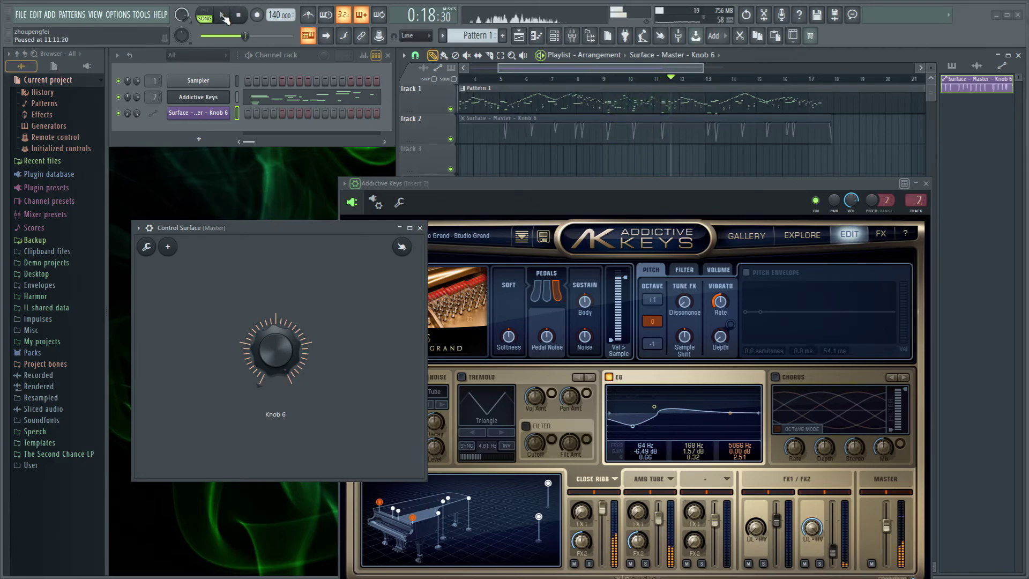
{"action": "mouse_move", "coordinate": [507, 125]}
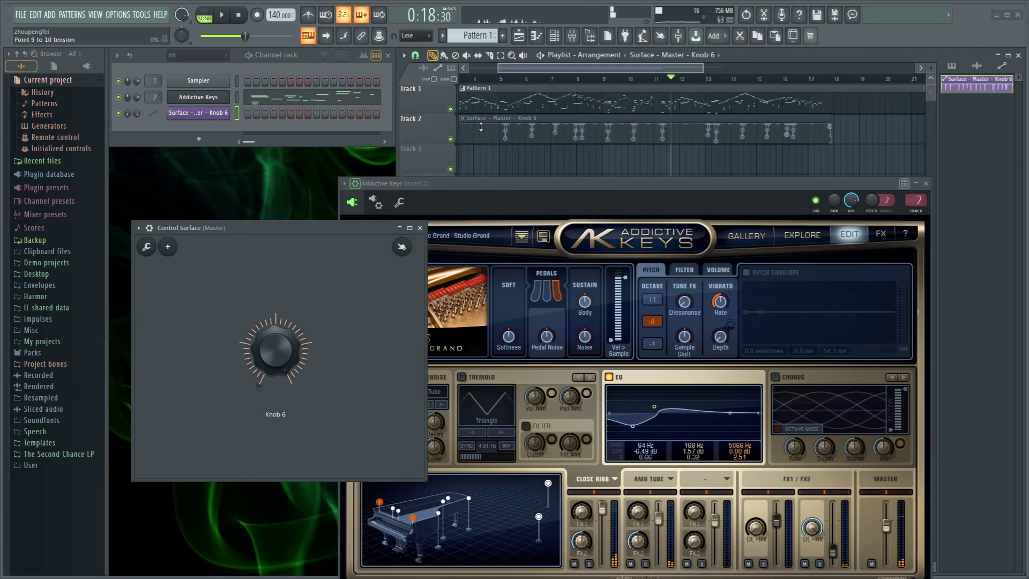
- Close the Addictive Keys window and zoom the playlist to show both clips
{"action": "left_click", "coordinate": [586, 189]}
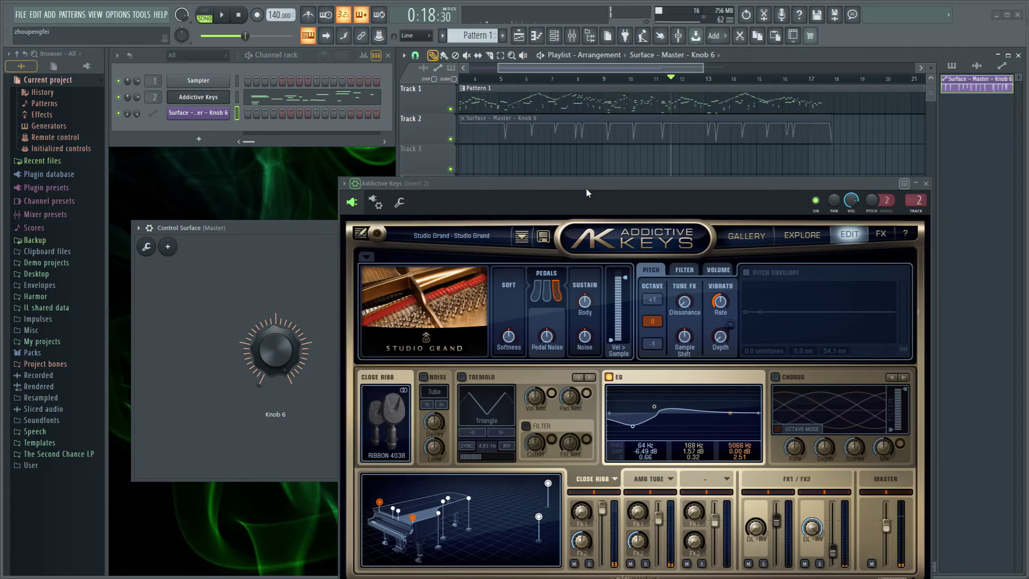
{"action": "left_click_drag", "start_coordinate": [586, 189], "coordinate": [568, 137]}
{"action": "mouse_move", "coordinate": [920, 37]}
{"action": "left_mouse_down"}
{"action": "mouse_move", "coordinate": [935, 37]}
{"action": "mouse_move", "coordinate": [907, 43]}
{"action": "left_mouse_up"}
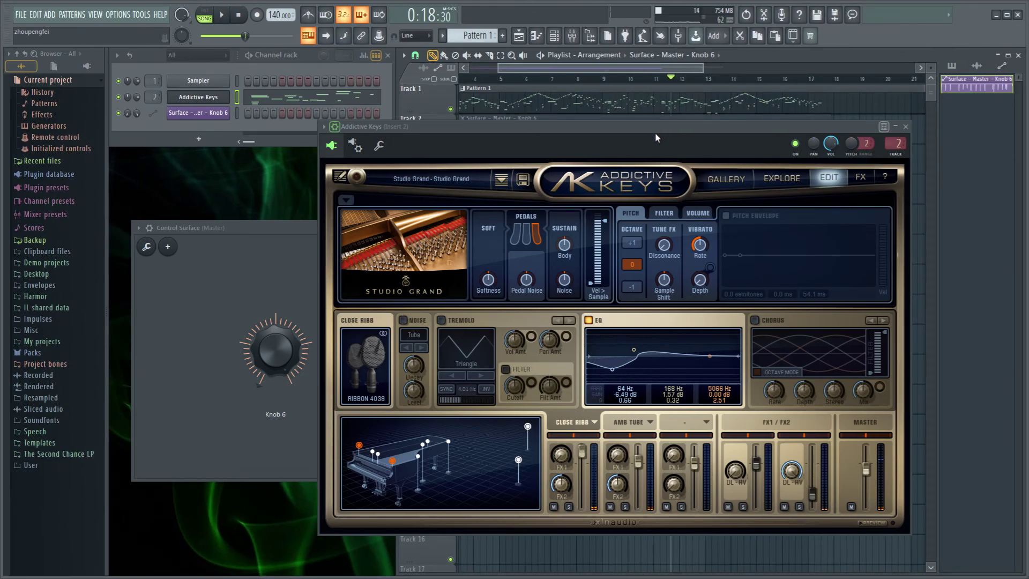
{"action": "left_click", "coordinate": [906, 127]}
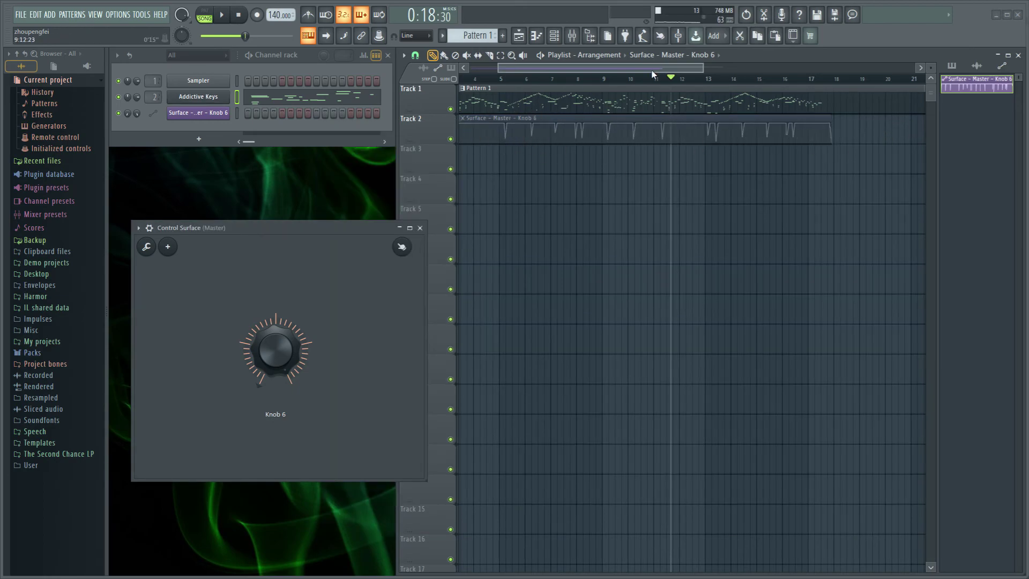
{"action": "scroll", "coordinate": [671, 70], "scroll_direction": "left", "scroll_amount": 3}
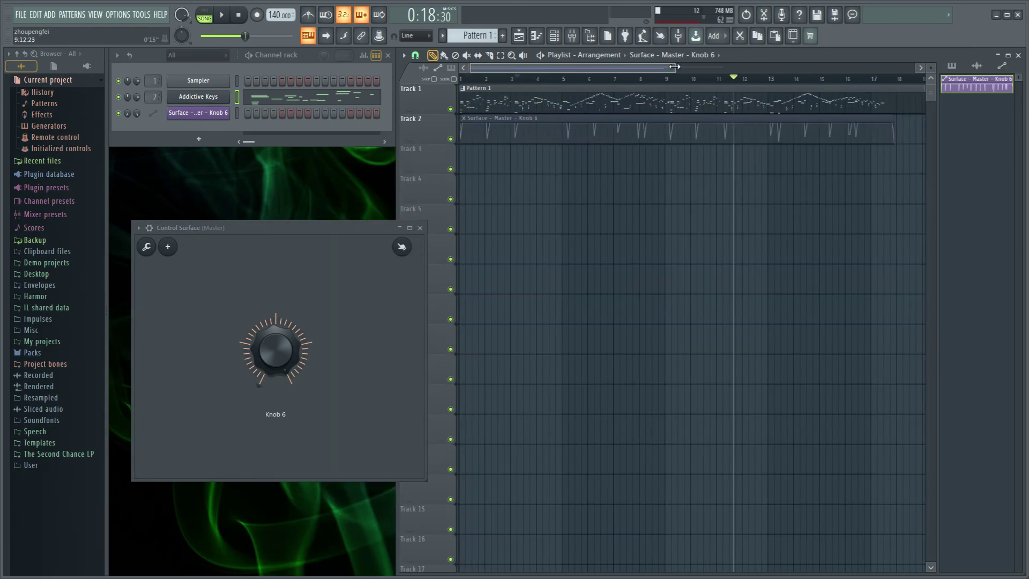
{"action": "left_click_drag", "start_coordinate": [674, 67], "coordinate": [670, 62]}
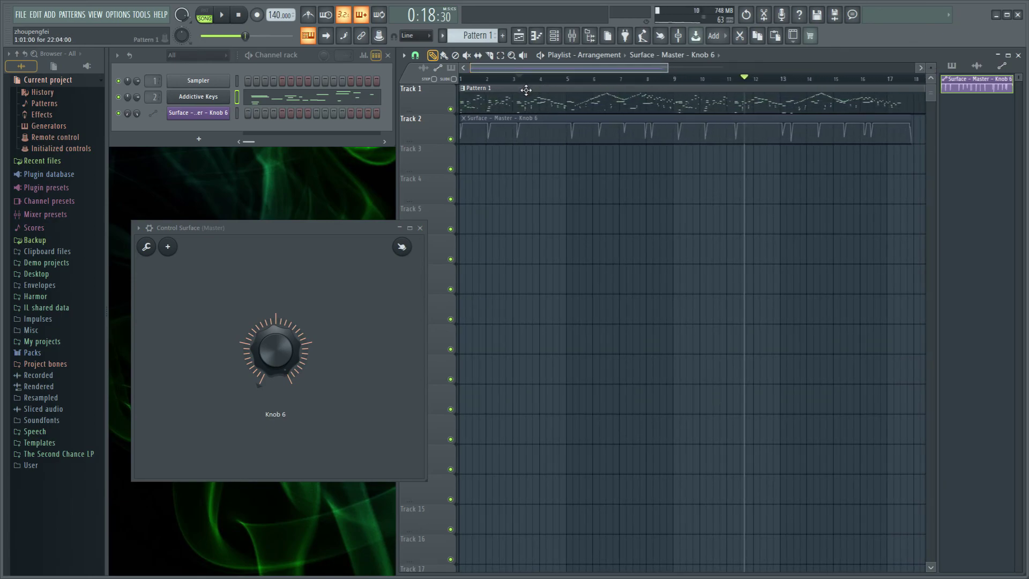